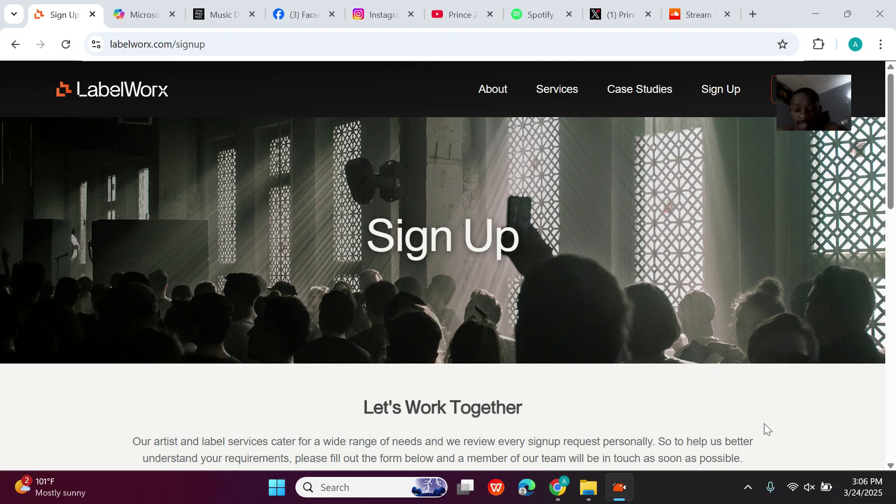
Open LabelWorx's About page to view the company history and timeline
key(XF86MonBrightnessUp)
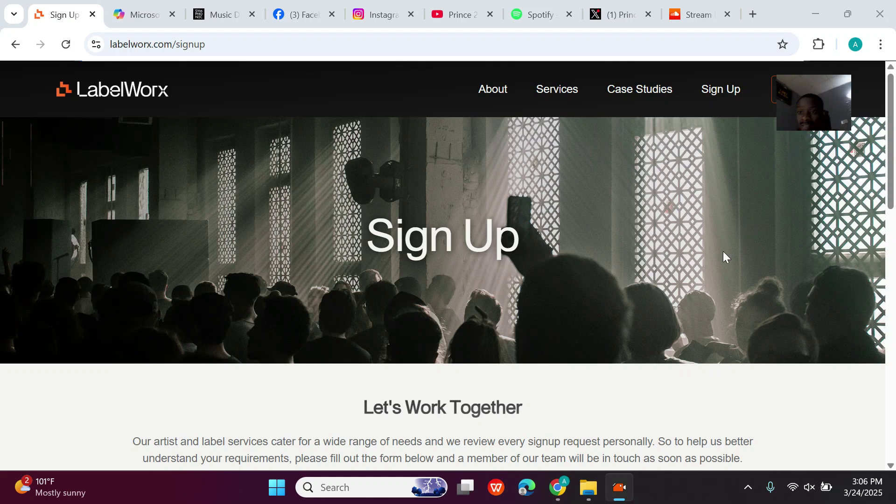
click(493, 97)
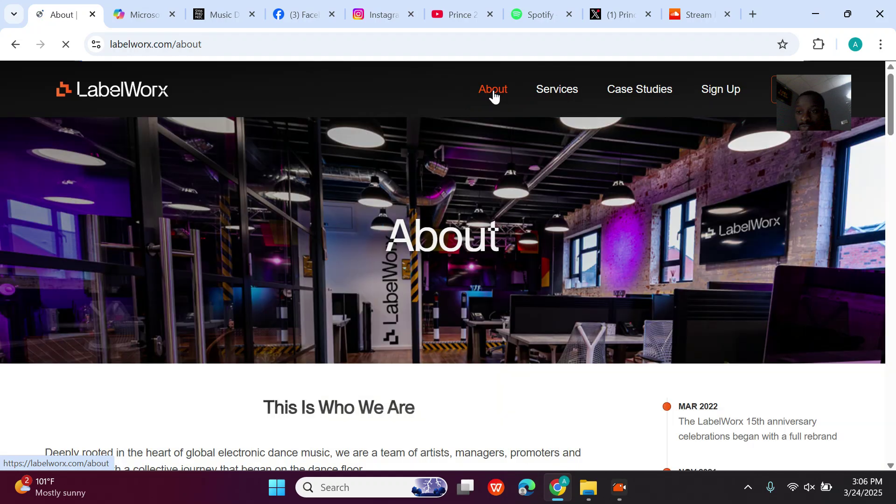
scroll(441, 257, down, 2)
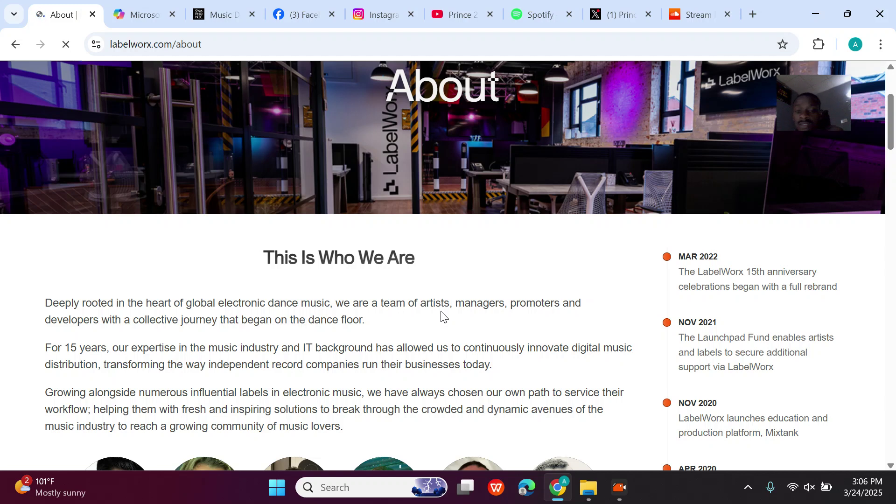
scroll(441, 316, down, 2)
scroll(441, 316, down, 1)
scroll(440, 317, down, 3)
scroll(440, 317, down, 1)
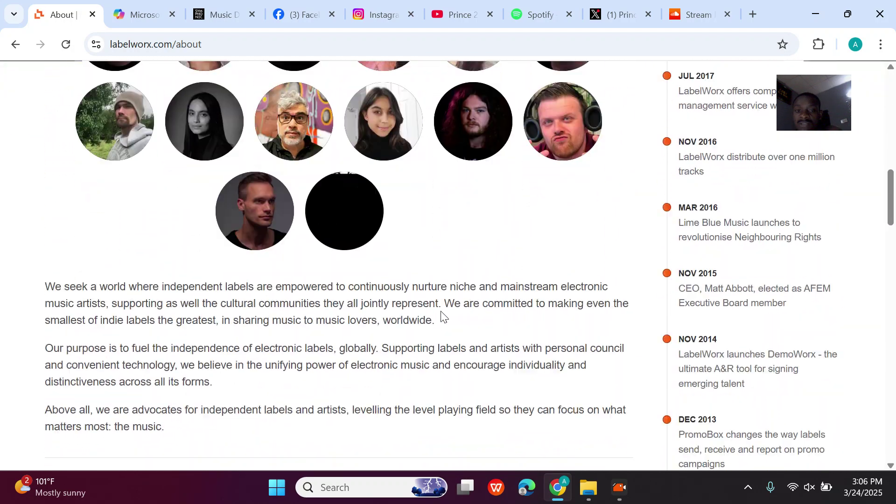
scroll(440, 317, down, 2)
scroll(441, 317, down, 4)
scroll(440, 317, up, 3)
scroll(440, 317, up, 10)
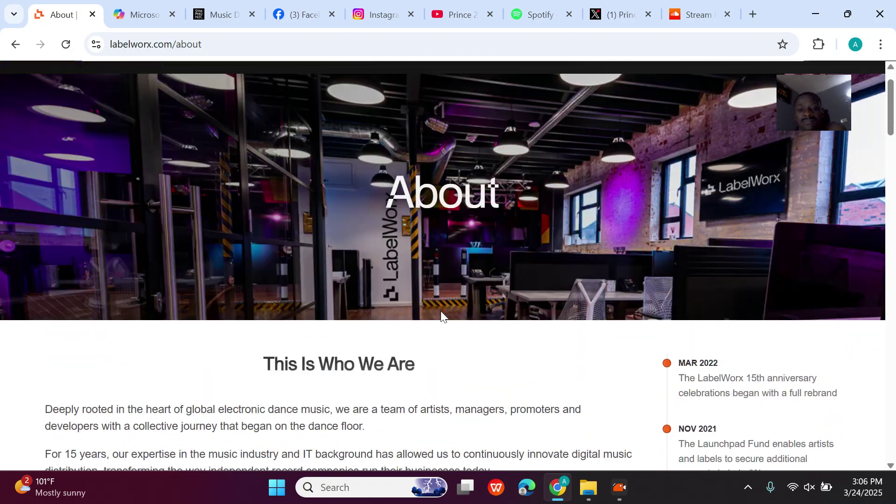
scroll(440, 316, up, 1)
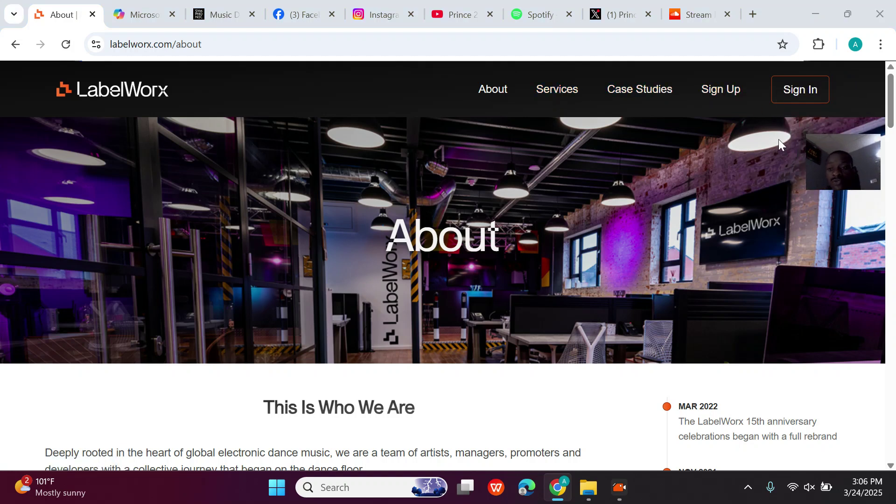
Return to Sign Up and enter the applicant's name and email under Personal Details
click(710, 92)
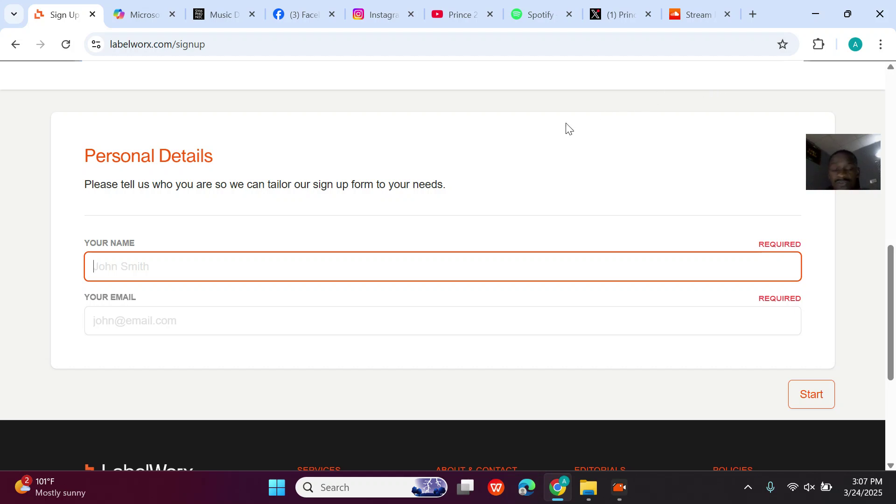
click(339, 270)
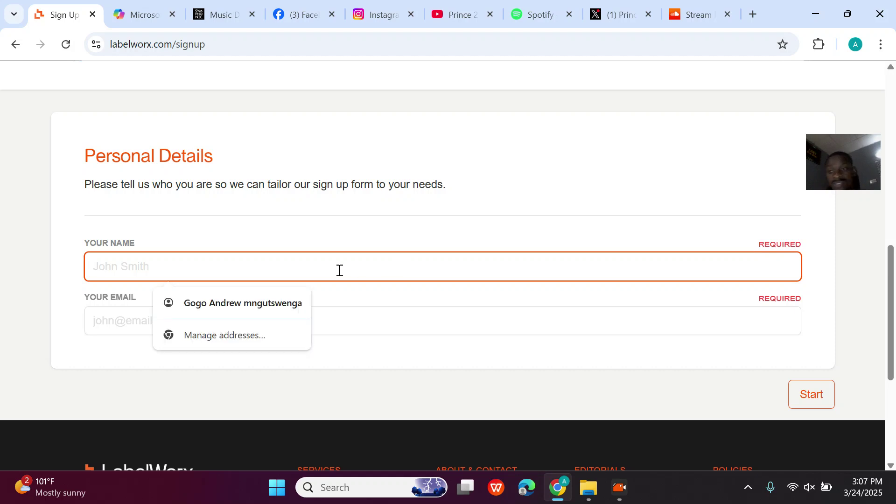
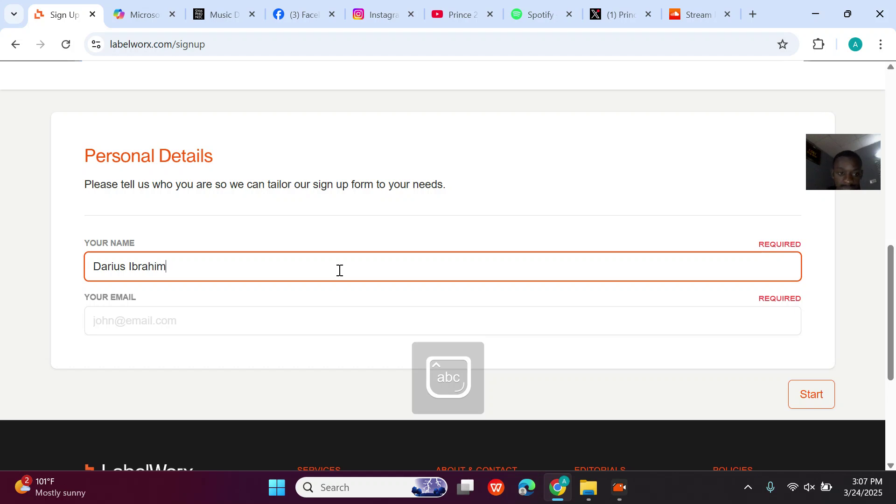
click(270, 326)
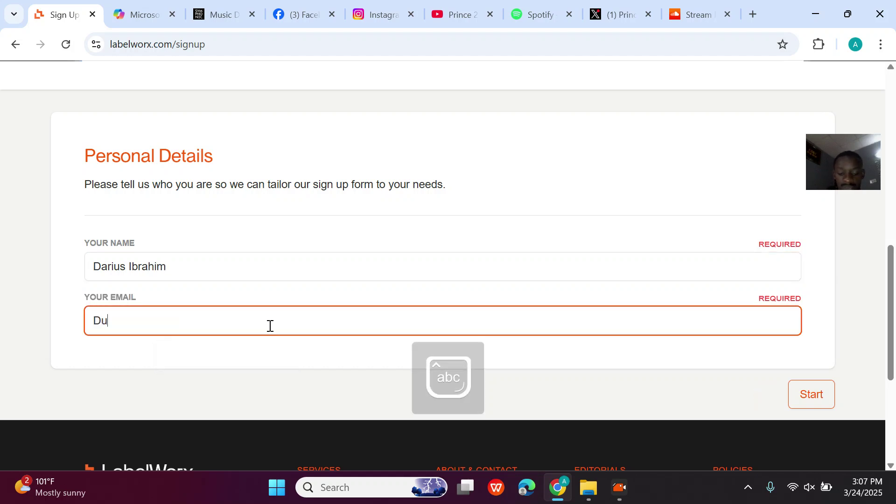
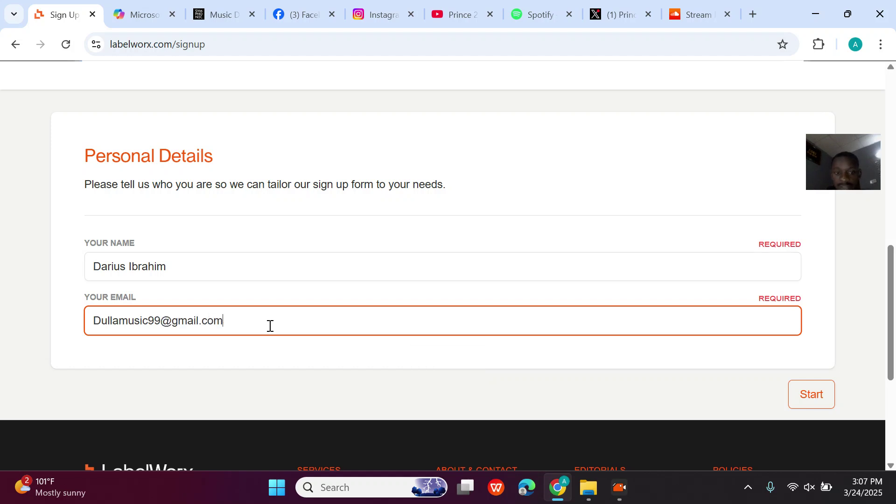
Start the application as an established Label named 'Duu Inspire Label'
click(808, 392)
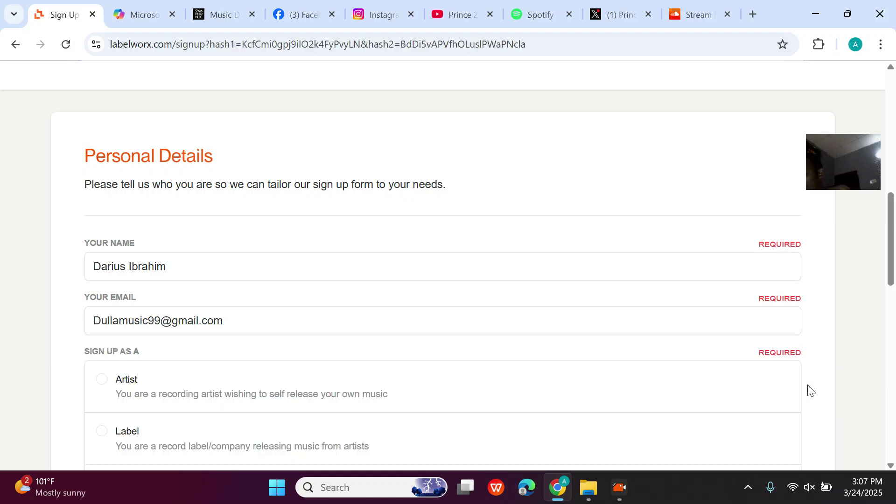
scroll(810, 390, down, 2)
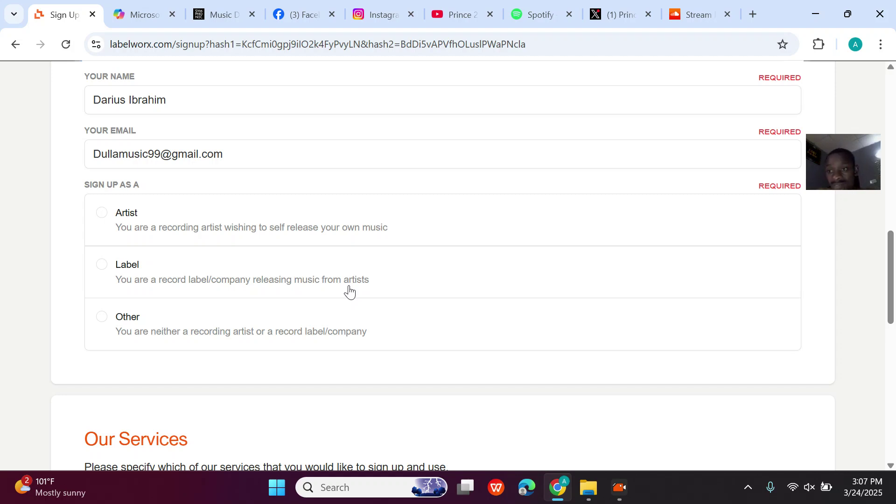
click(181, 282)
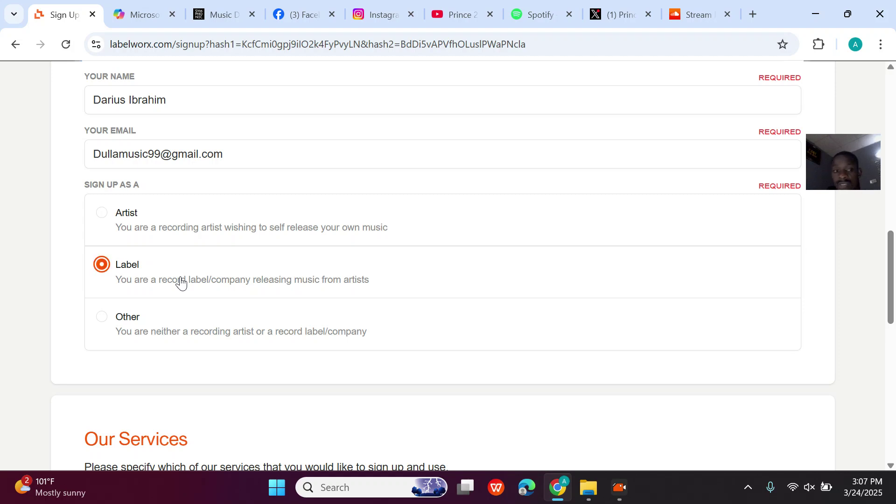
scroll(383, 286, down, 1)
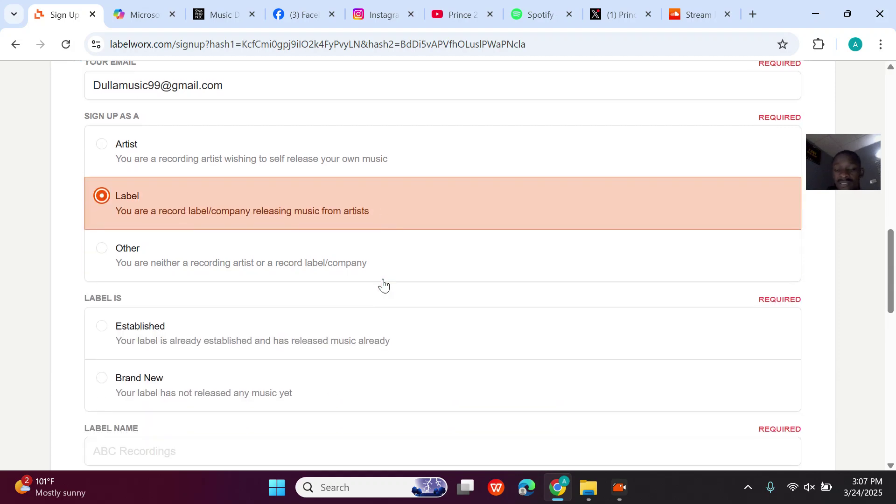
scroll(315, 245, down, 2)
click(187, 230)
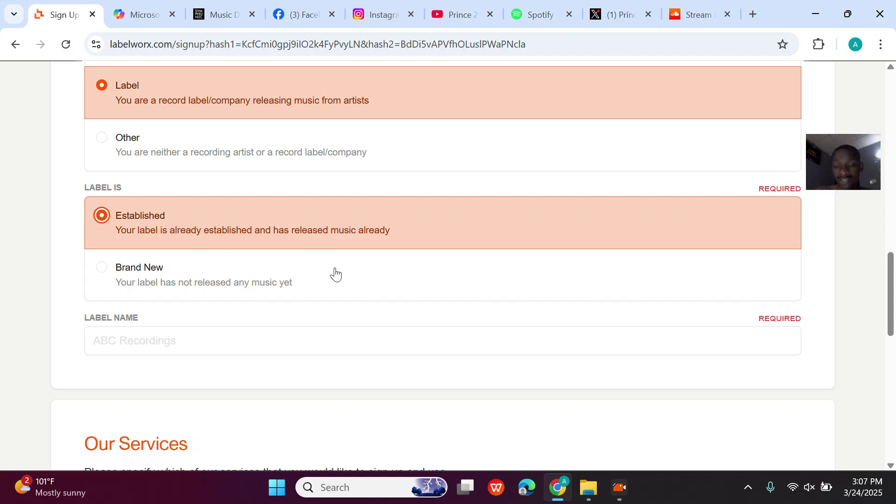
scroll(336, 272, down, 1)
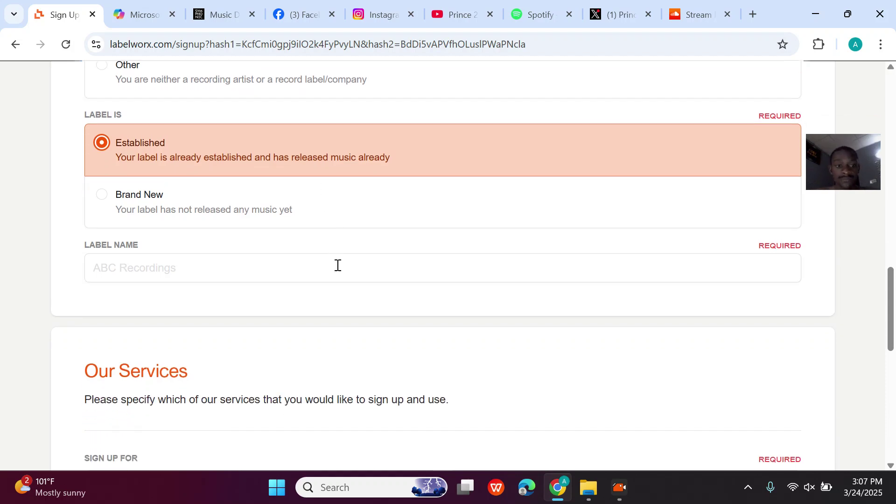
click(283, 261)
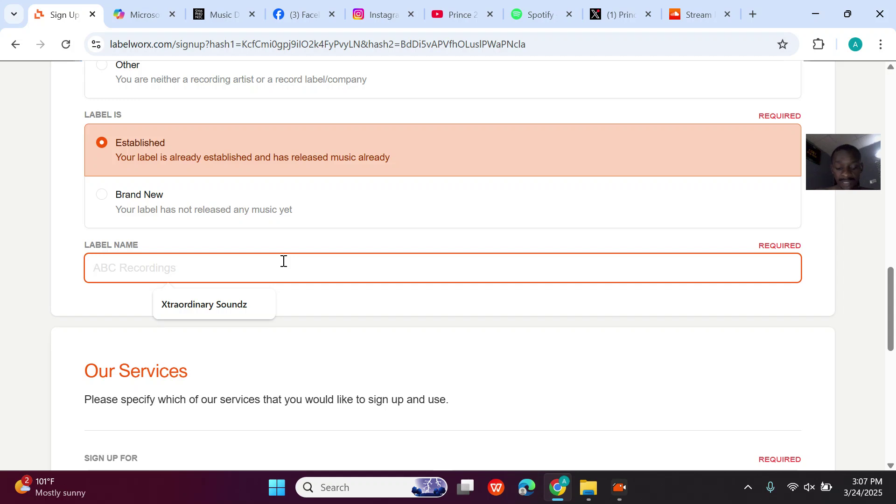
text(Duu)
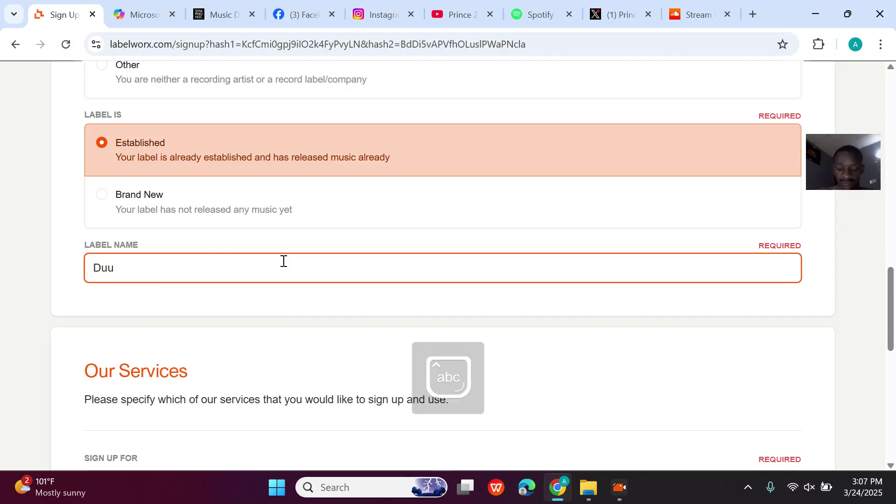
text( Inspire)
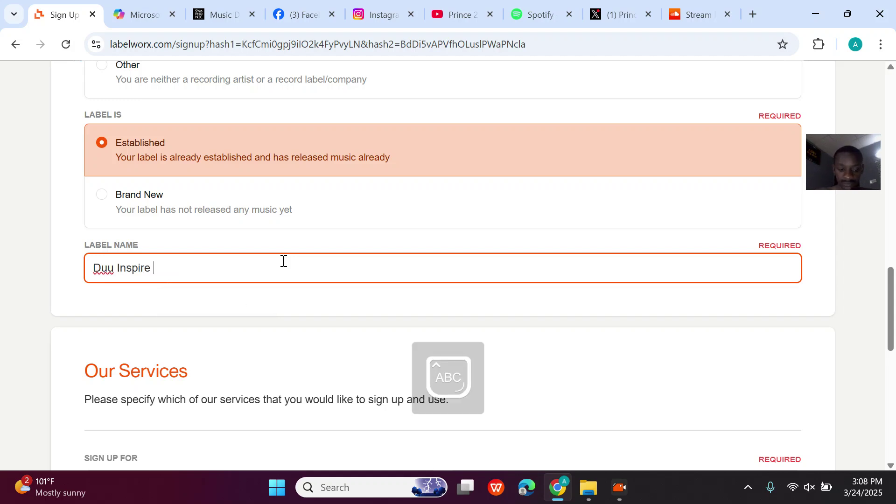
text( Sounds)
scroll(283, 261, down, 1)
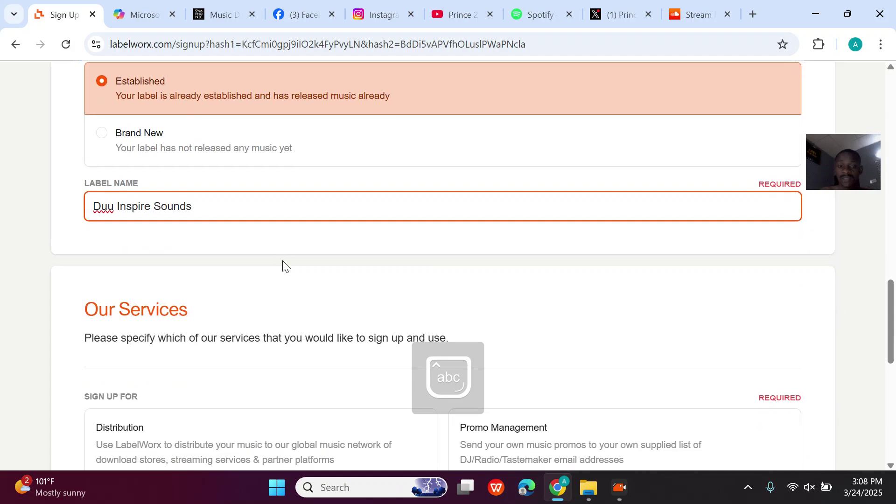
key(BackSpace)
key(BackSpace)
key(BackSpace)
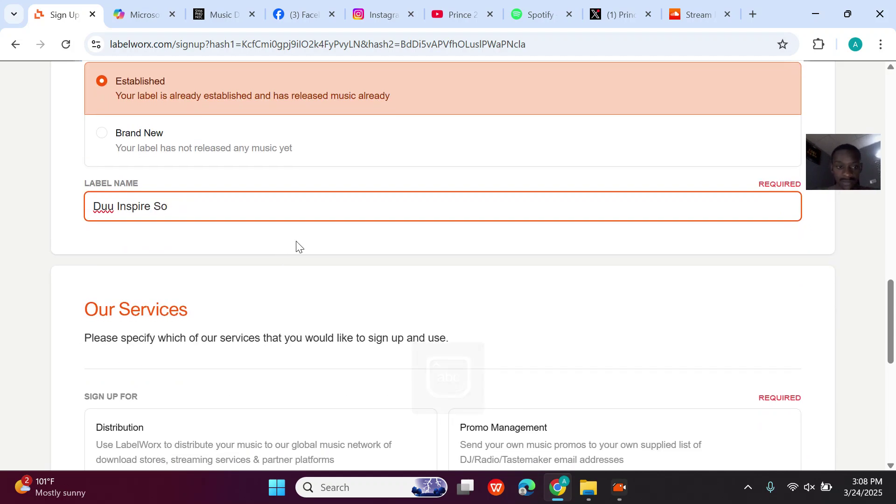
key(BackSpace)
key(BackSpace)
text(Label)
scroll(296, 247, down, 3)
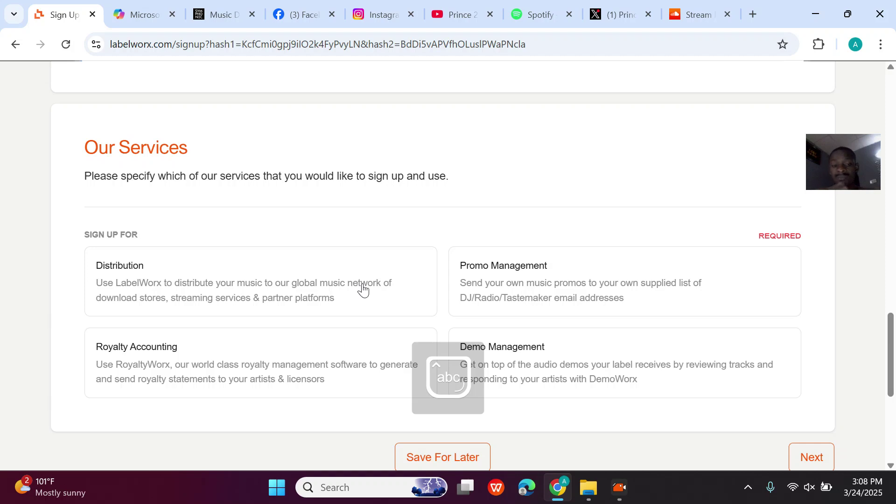
Choose the Distribution service and list One RPM, Offstep and Symphonic as current distributors
click(268, 266)
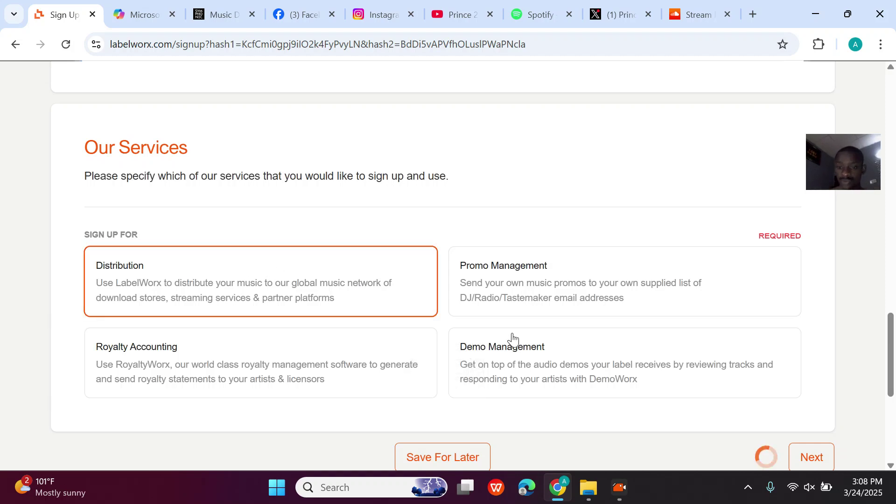
scroll(512, 334, down, 2)
click(812, 352)
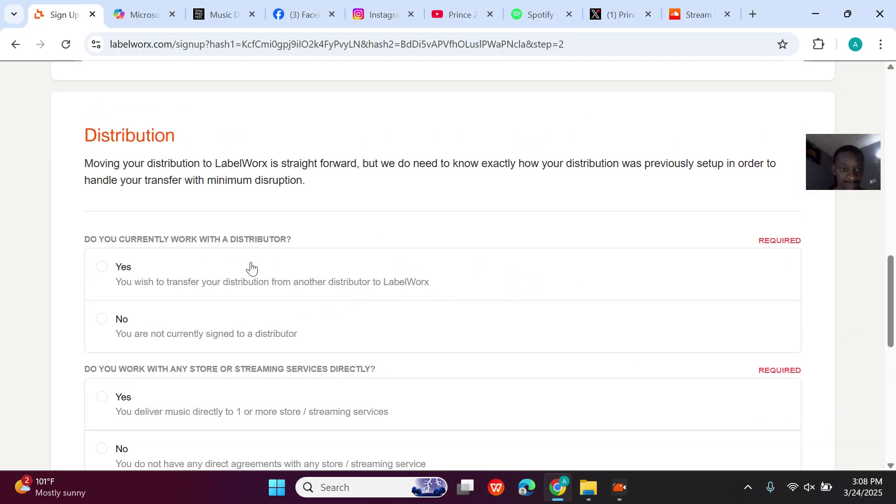
scroll(251, 268, down, 1)
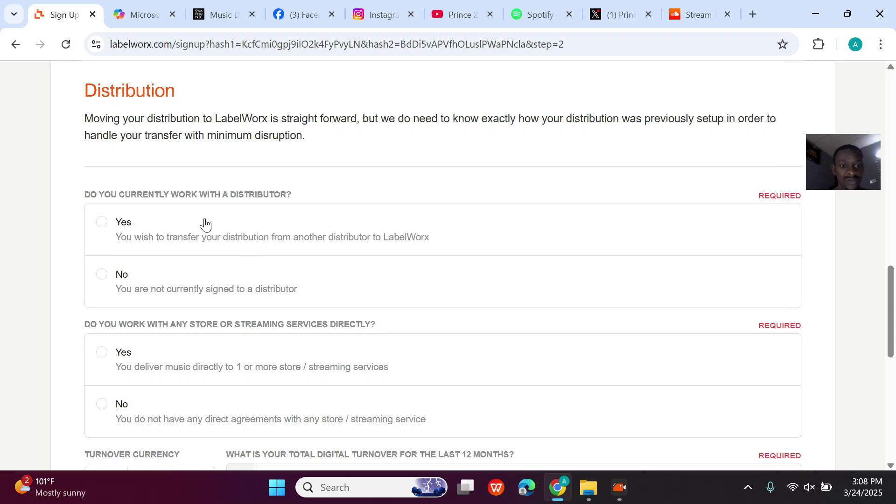
click(186, 243)
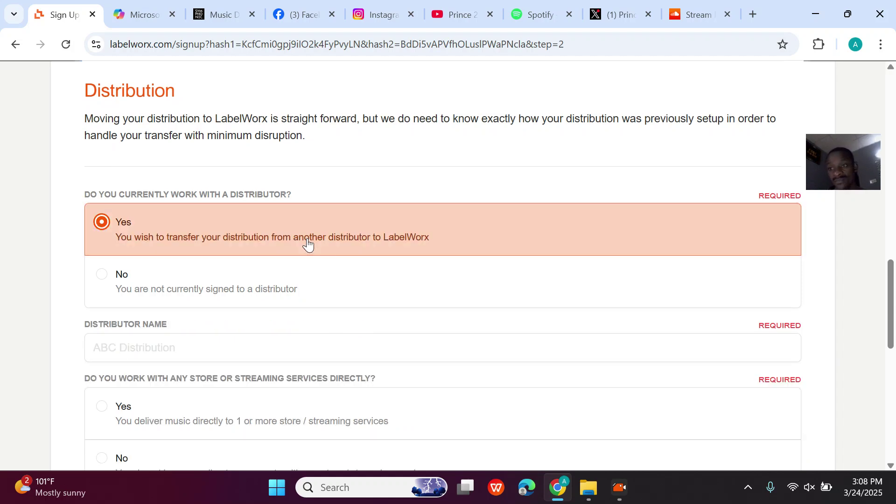
scroll(308, 245, down, 1)
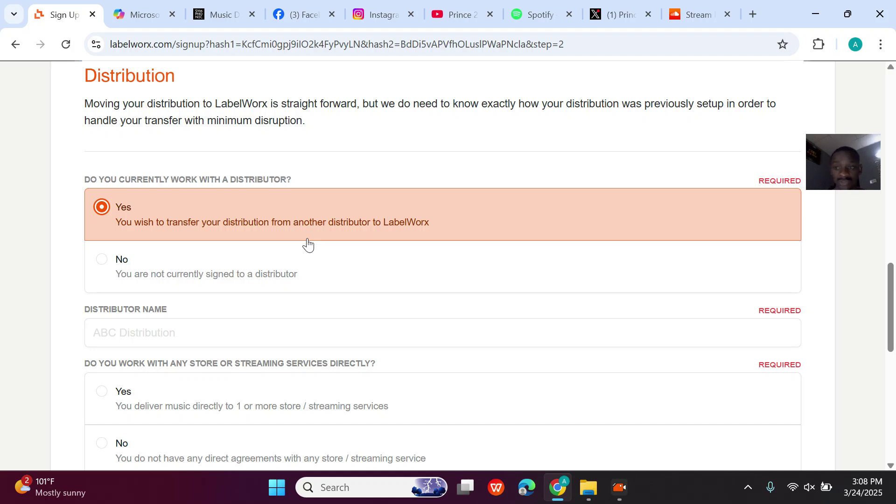
scroll(309, 244, down, 1)
scroll(308, 244, down, 2)
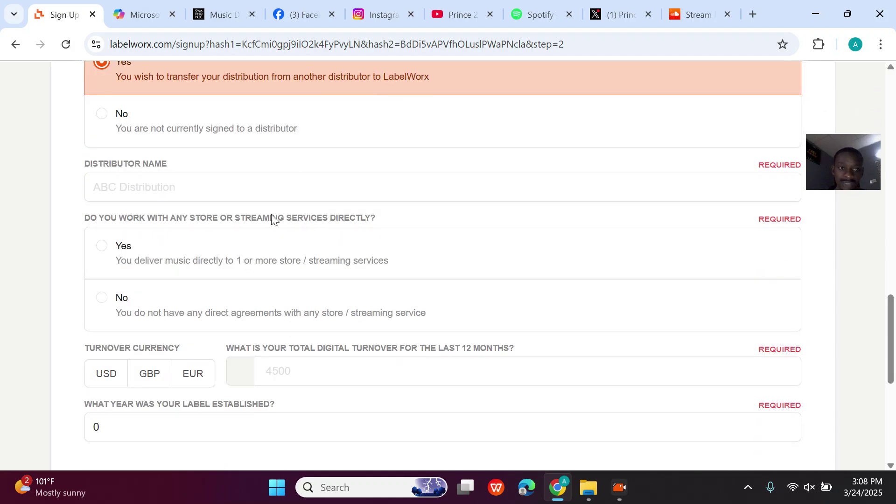
click(205, 186)
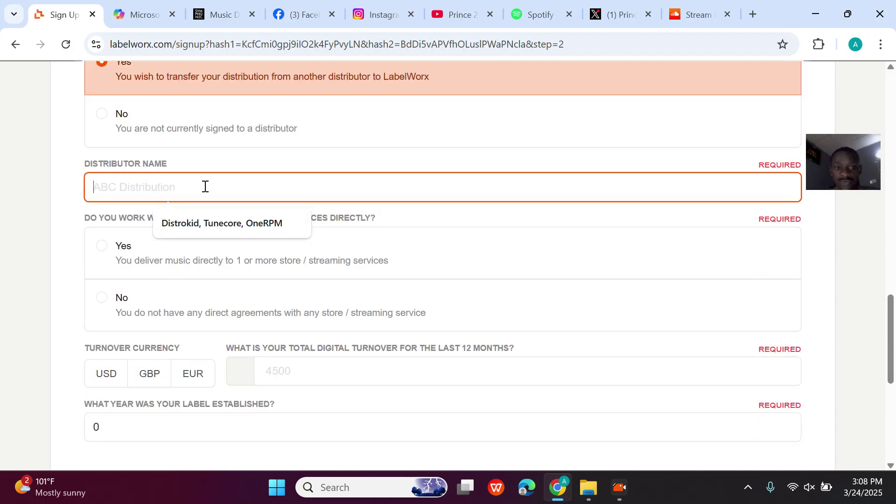
text(On)
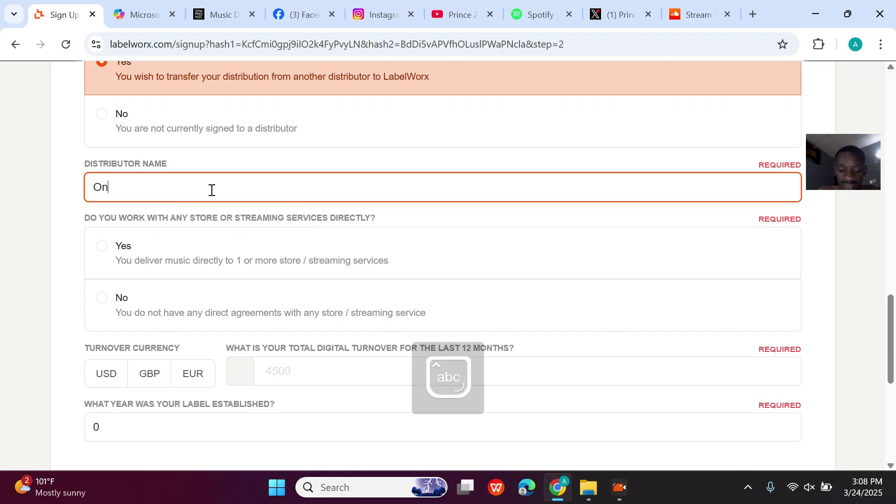
text(e RPM, O)
text(ffste)
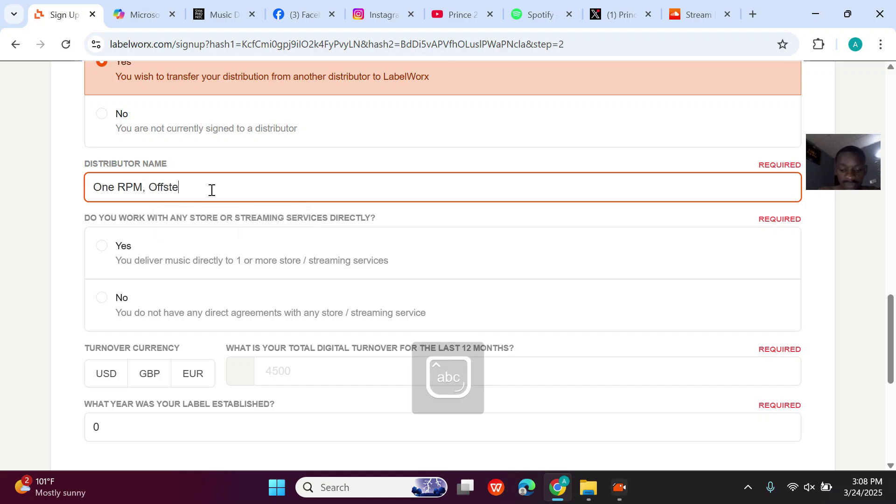
text(p, )
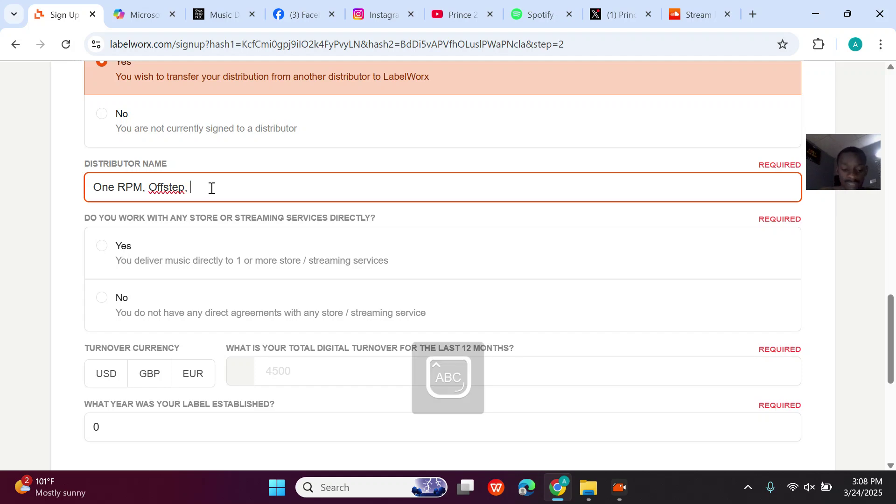
text(Symphonic)
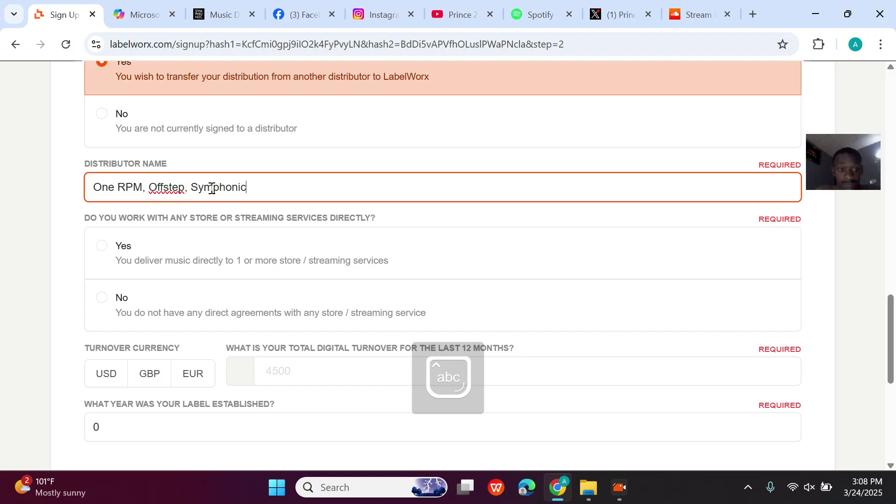
scroll(211, 187, down, 1)
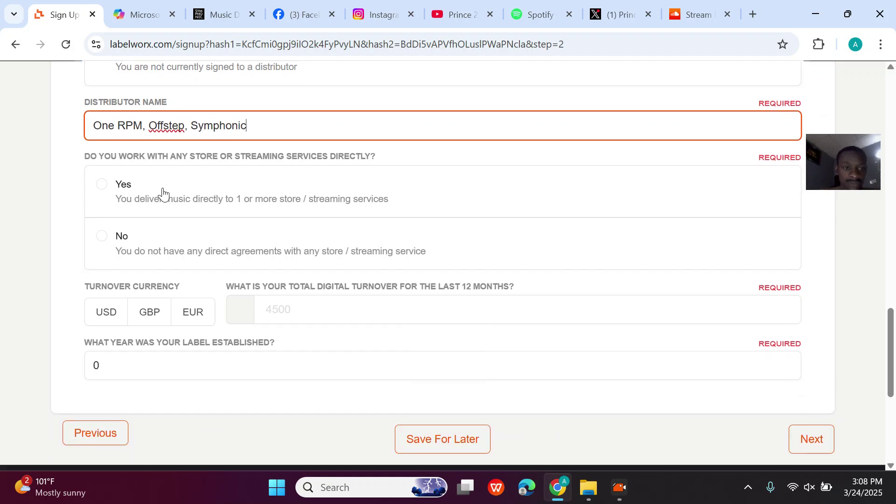
Answer no direct store deals, 8000 USD yearly turnover, and 2020 as the founding year
click(160, 256)
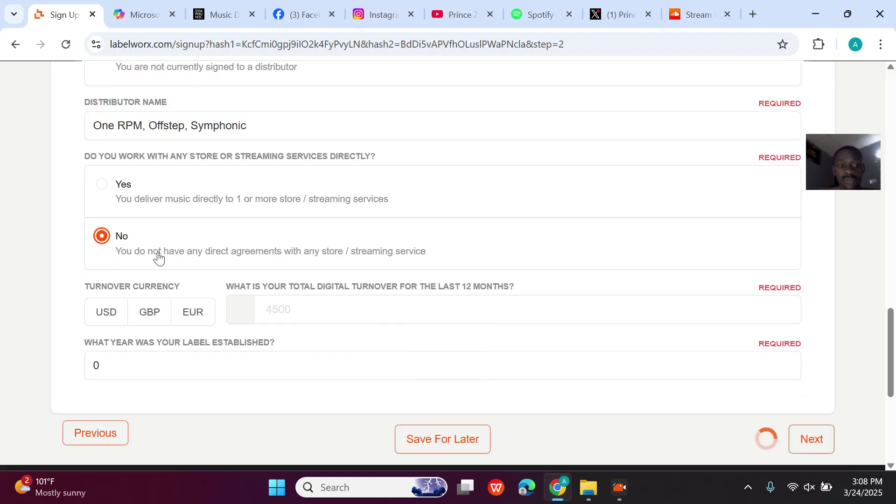
scroll(315, 253, down, 1)
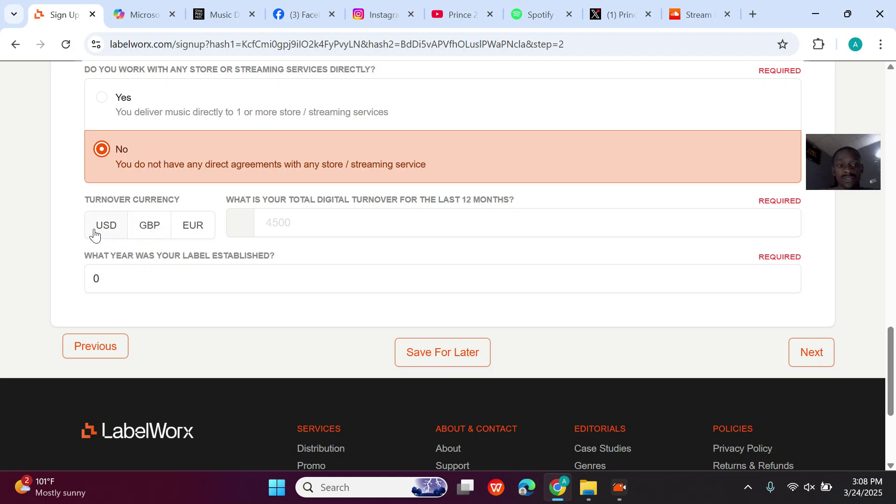
click(97, 233)
click(283, 222)
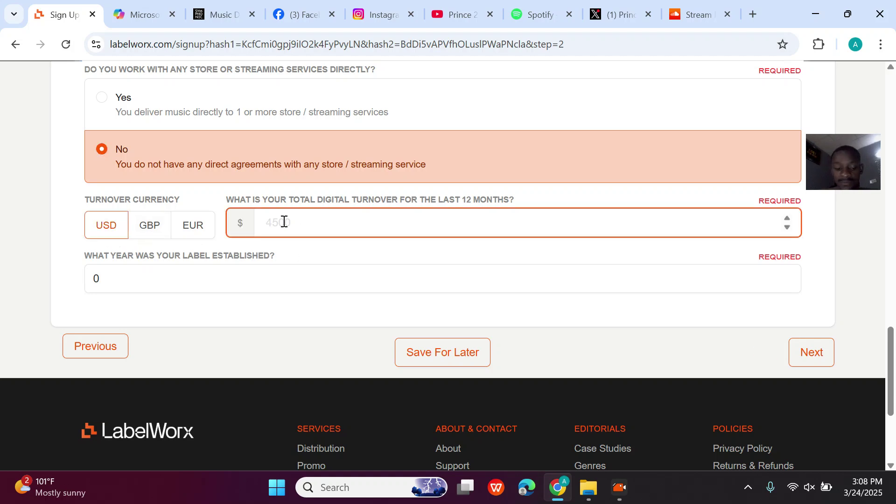
text(8)
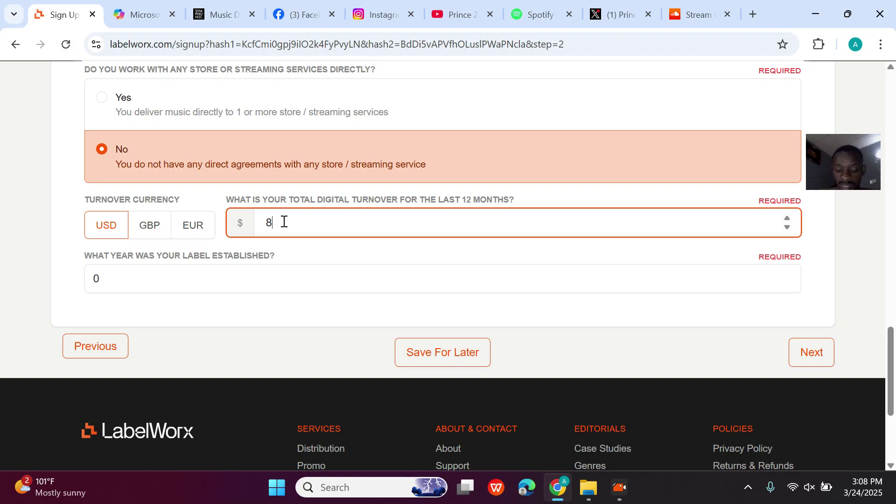
text(000)
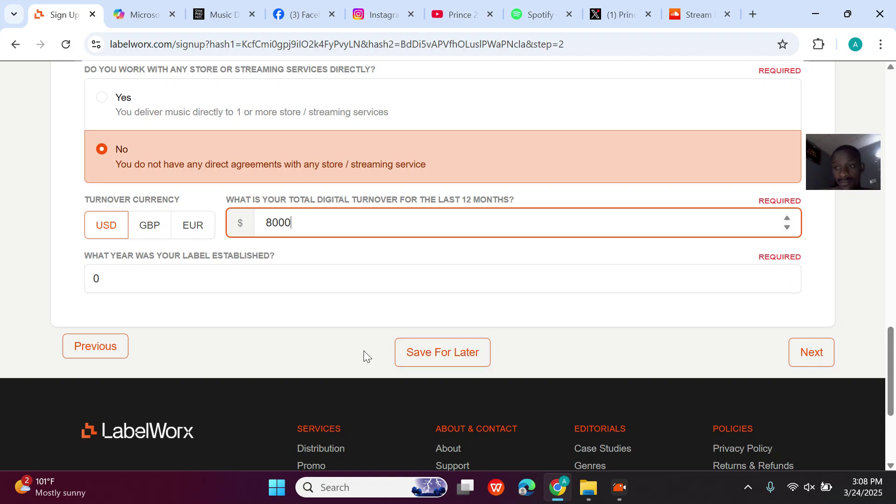
click(321, 283)
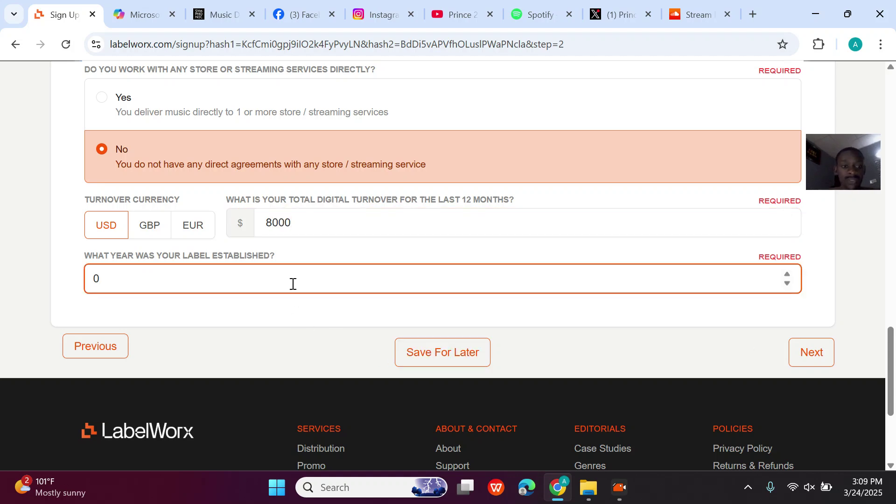
key(BackSpace)
text(2020)
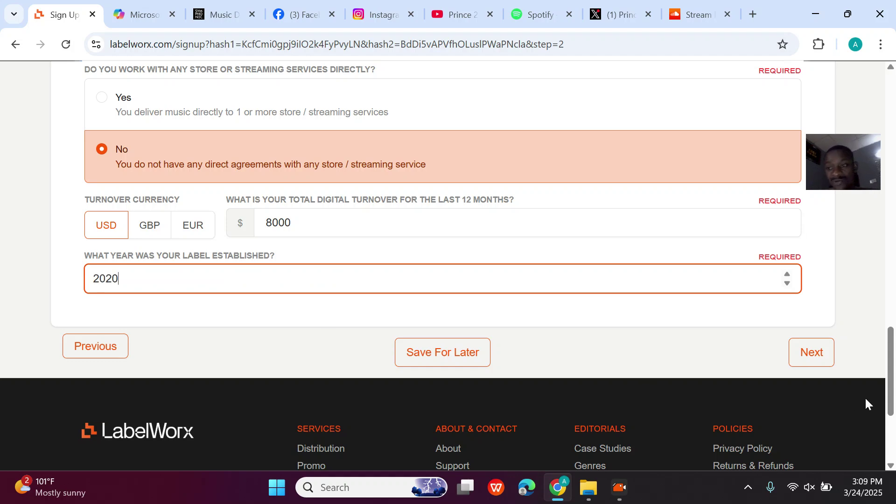
click(818, 358)
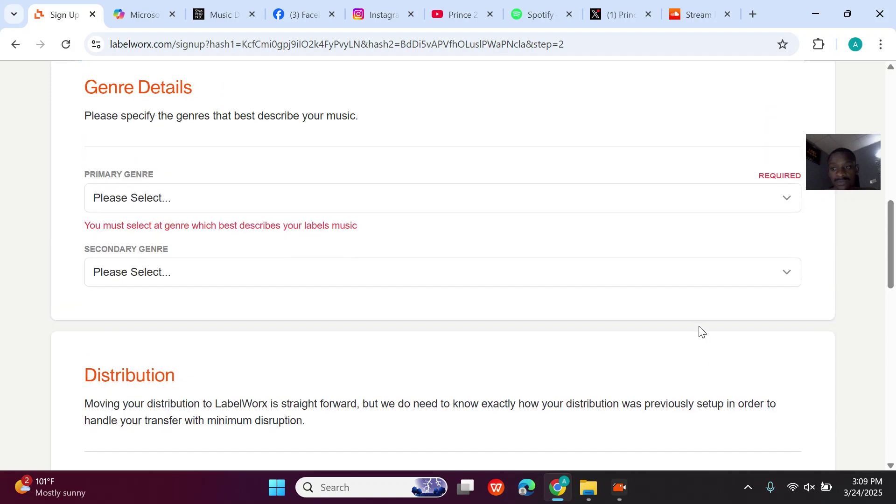
Set the primary genre to Alternative / Indie and the secondary genre to Amapiano
click(303, 201)
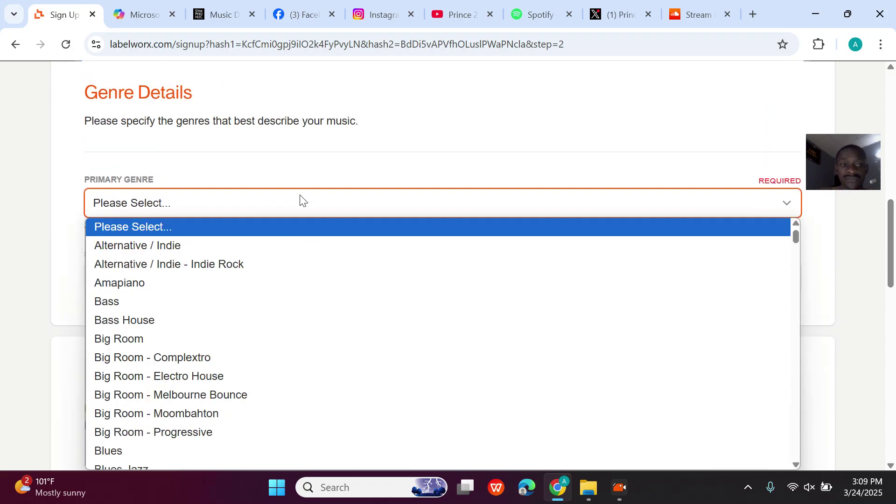
click(181, 249)
click(181, 282)
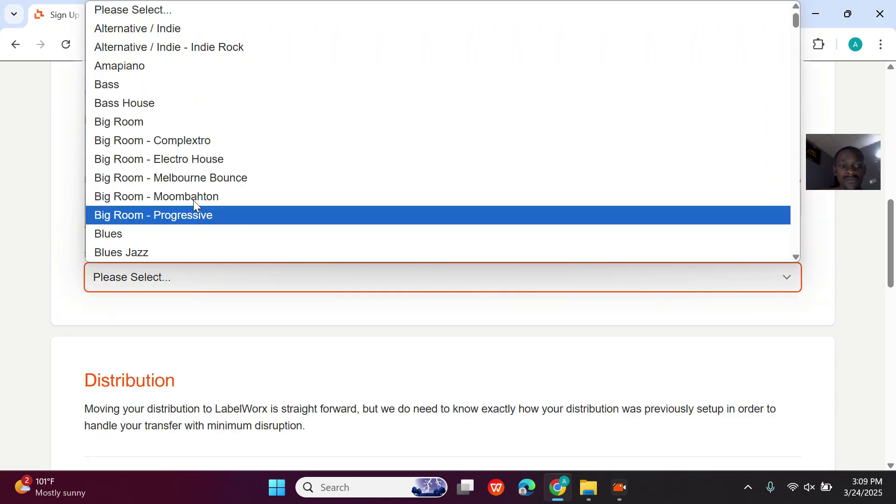
click(144, 64)
scroll(484, 303, down, 10)
scroll(484, 296, up, 3)
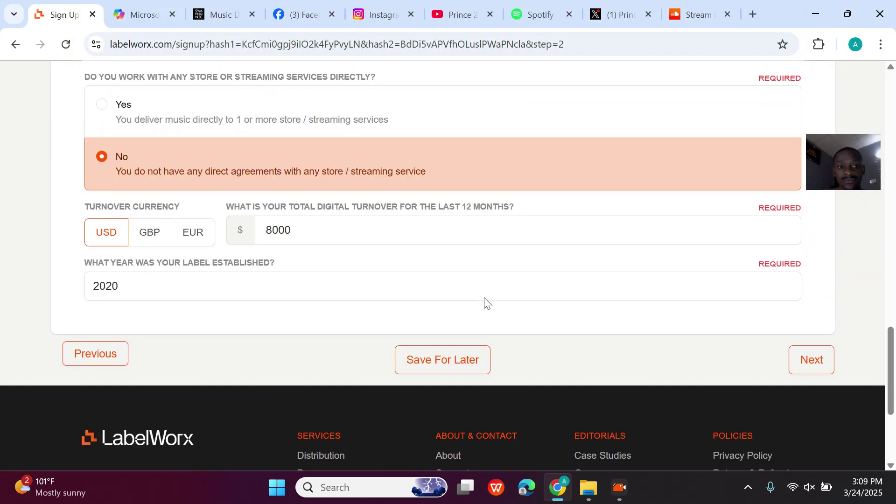
Advance to the 'Where can we find you online?' step and switch to the Facebook tab
click(824, 385)
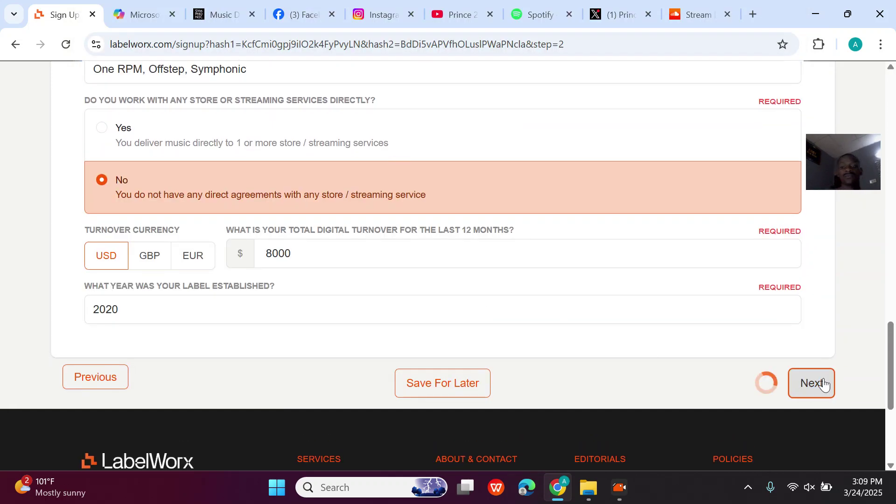
scroll(824, 384, up, 4)
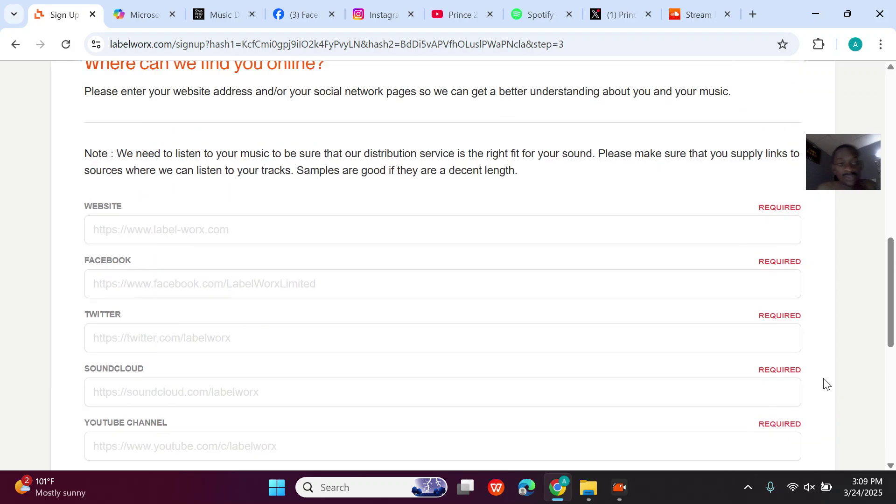
scroll(825, 383, up, 1)
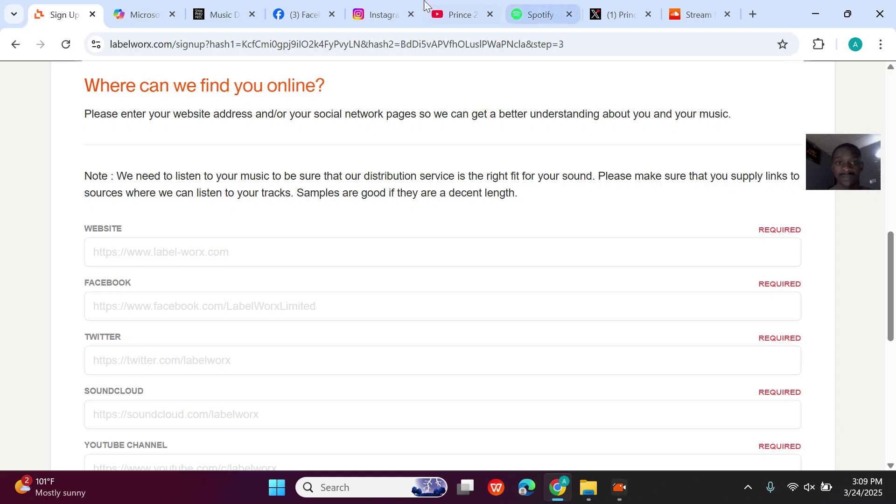
click(305, 14)
click(152, 79)
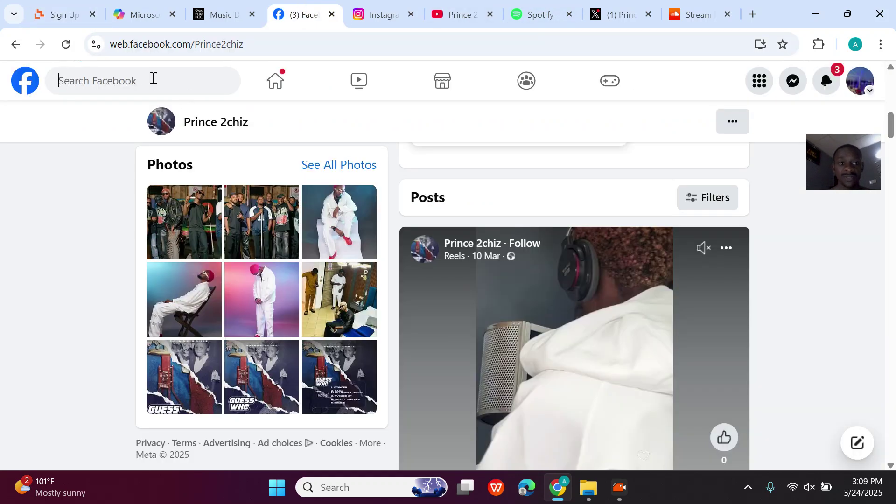
text(trevor)
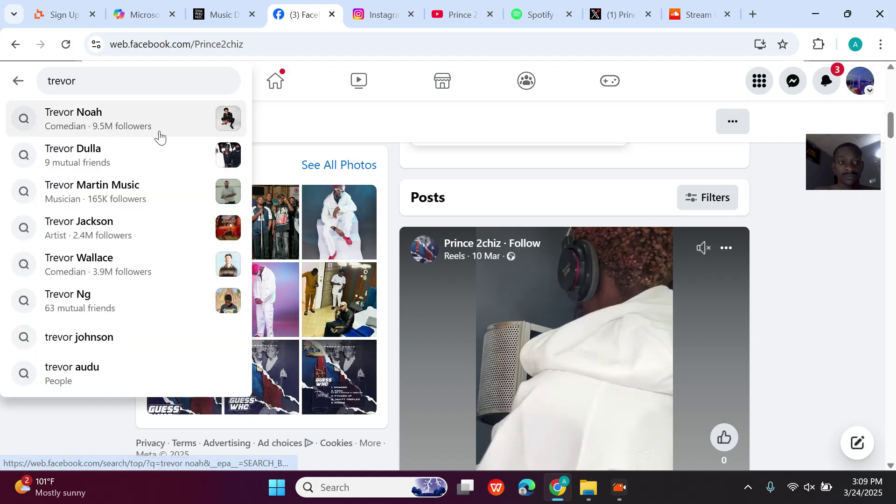
click(89, 144)
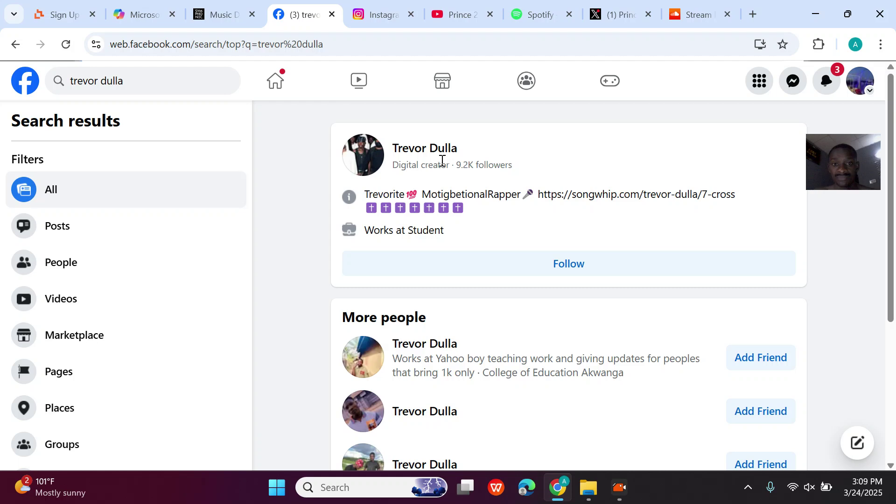
click(429, 154)
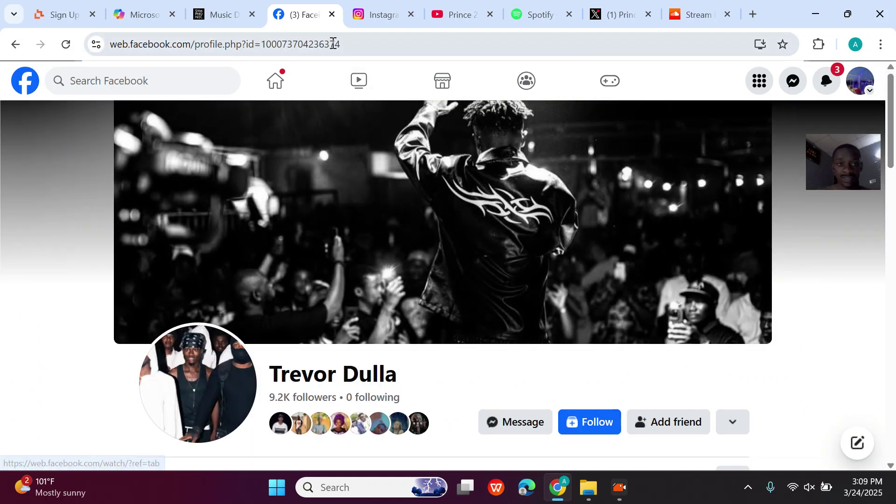
click(332, 43)
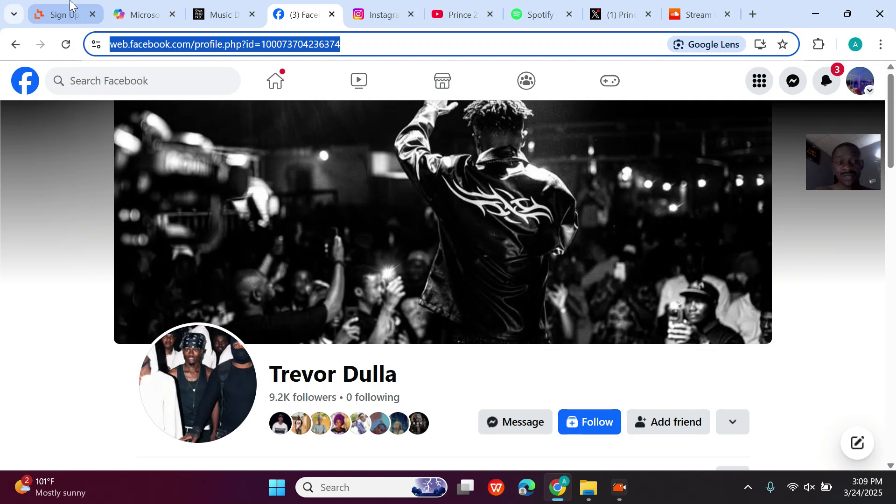
click(70, 8)
Fill the Website field with the Facebook profile URL
click(229, 256)
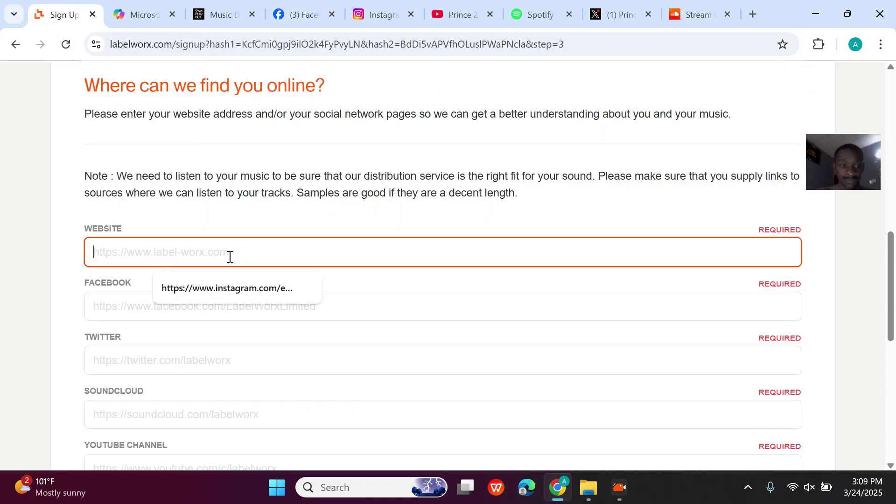
key(ctrl+v)
key(ctrl+z)
scroll(230, 256, down, 1)
text(.)
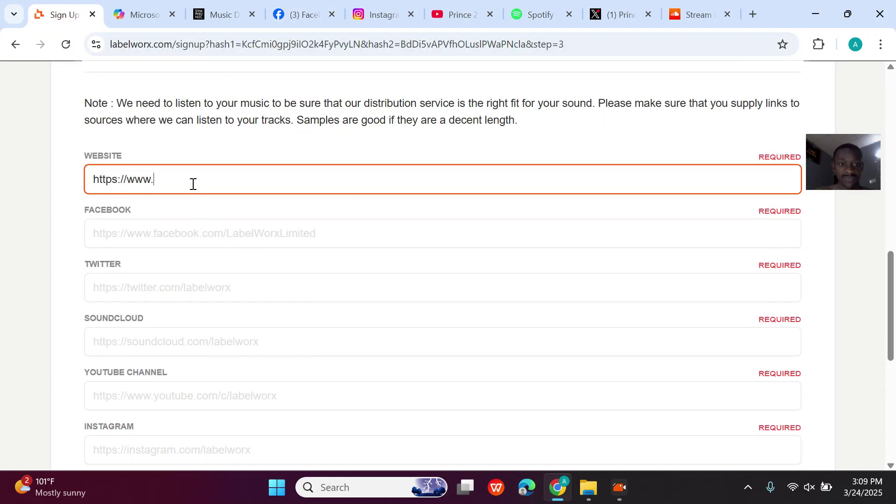
key(ctrl+a)
key(ctrl+v)
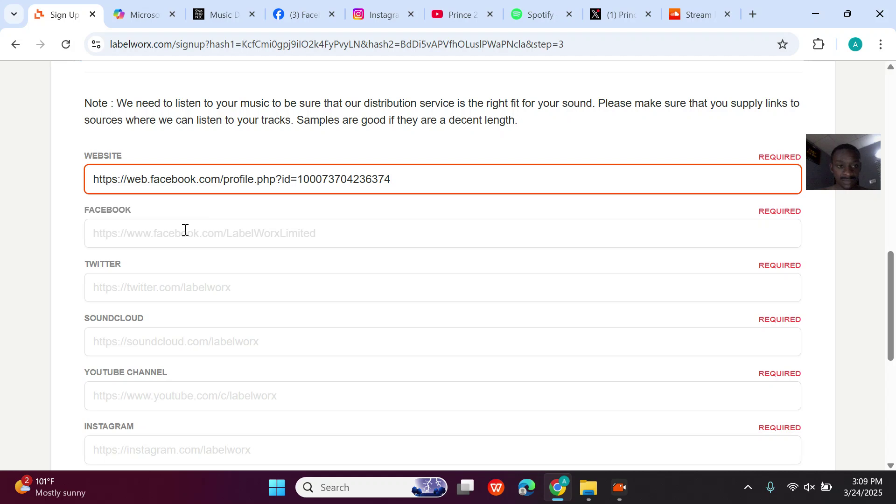
Put only the Facebook profile URL into the Facebook field
click(183, 230)
key(ctrl+v)
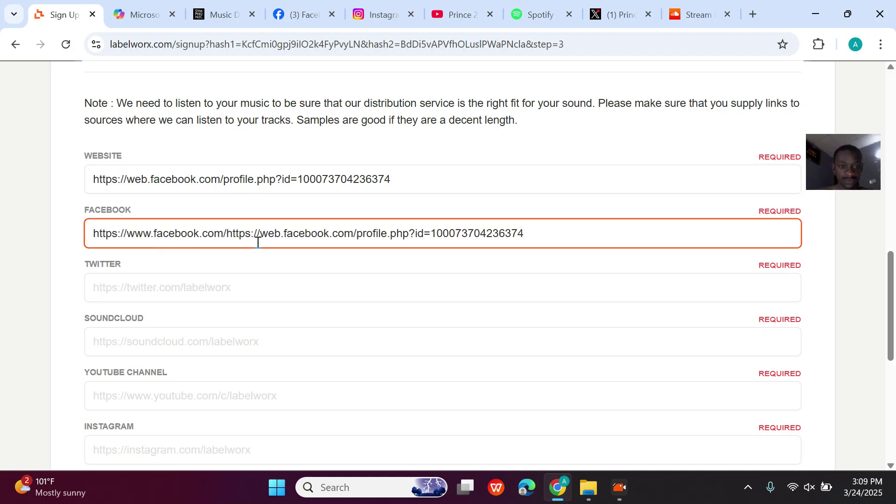
key(ctrl+a)
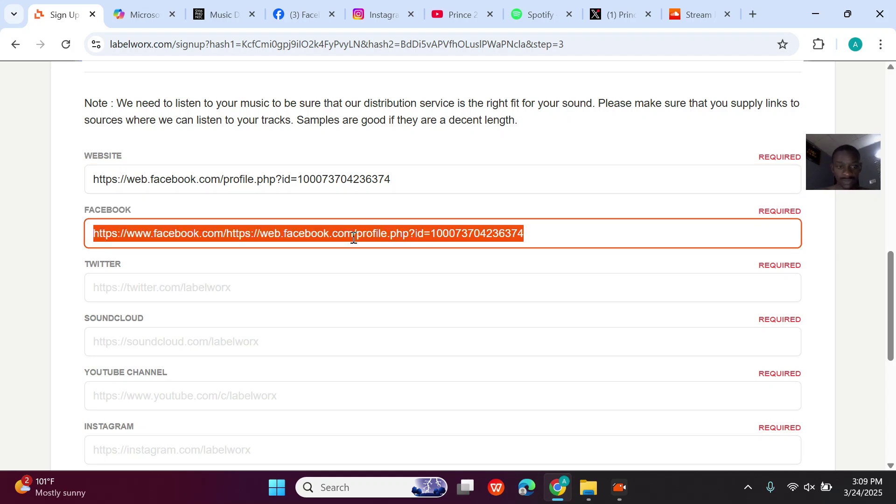
key(BackSpace)
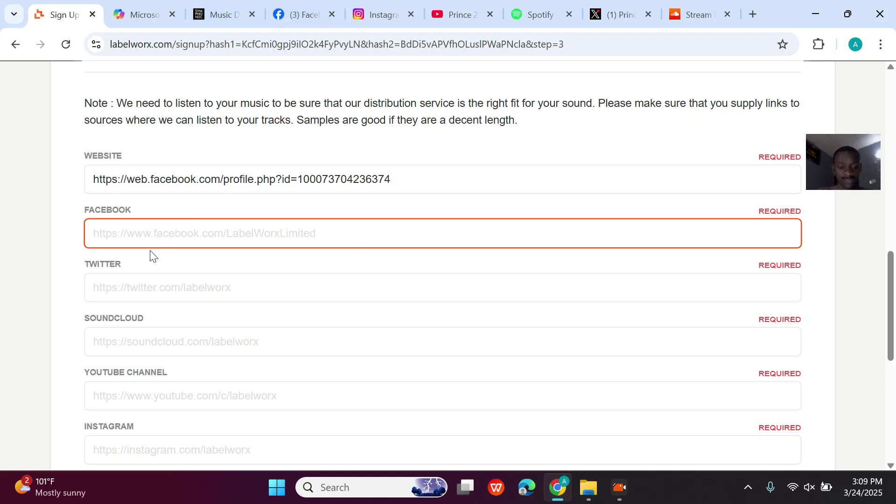
key(ctrl+v)
click(210, 294)
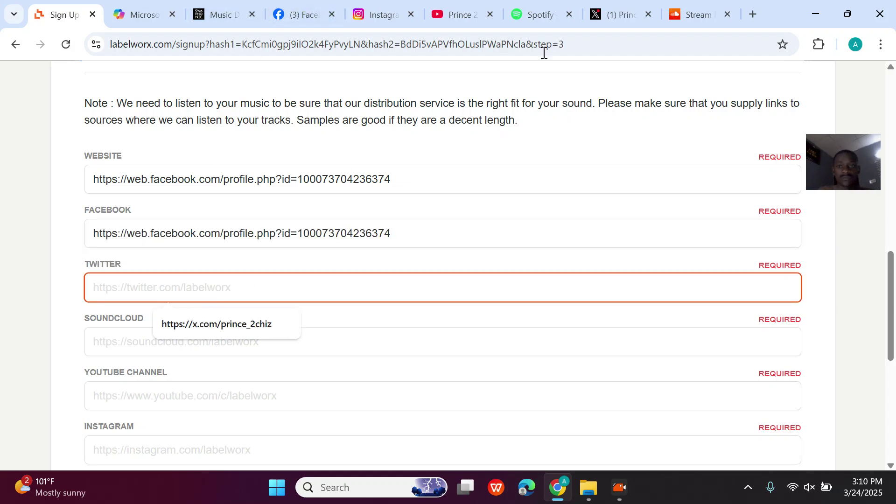
click(617, 13)
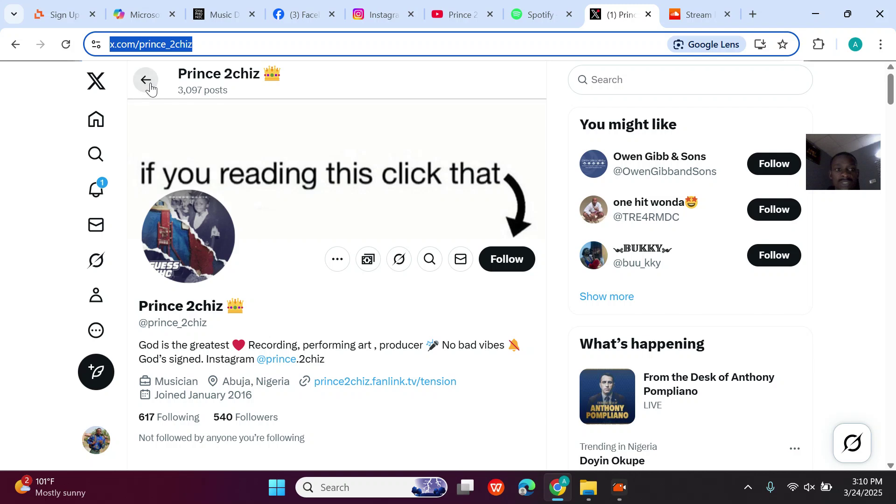
click(99, 165)
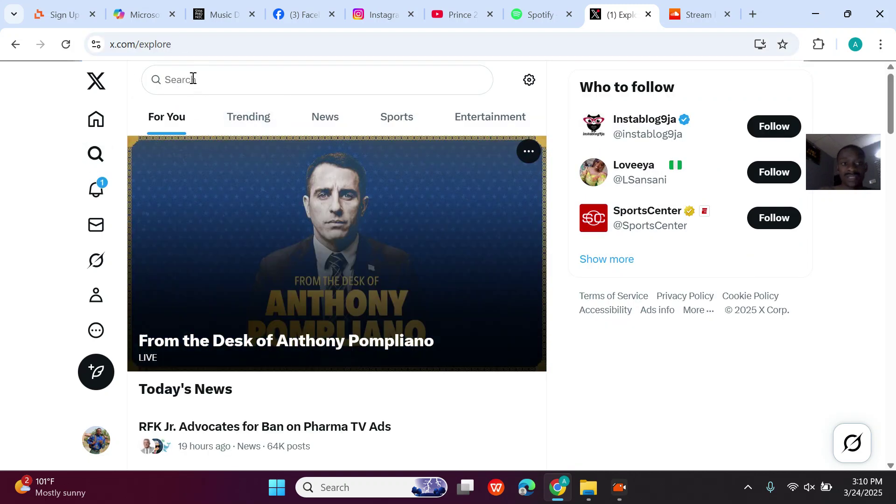
click(195, 80)
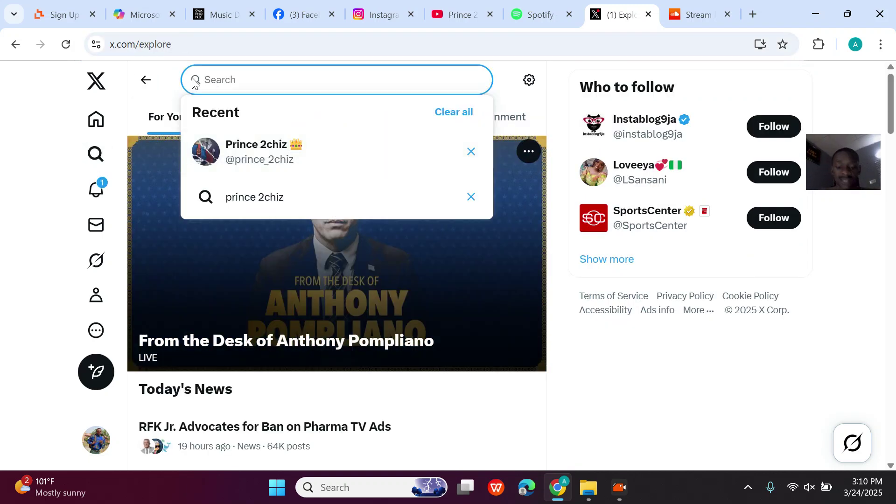
text(tiktok)
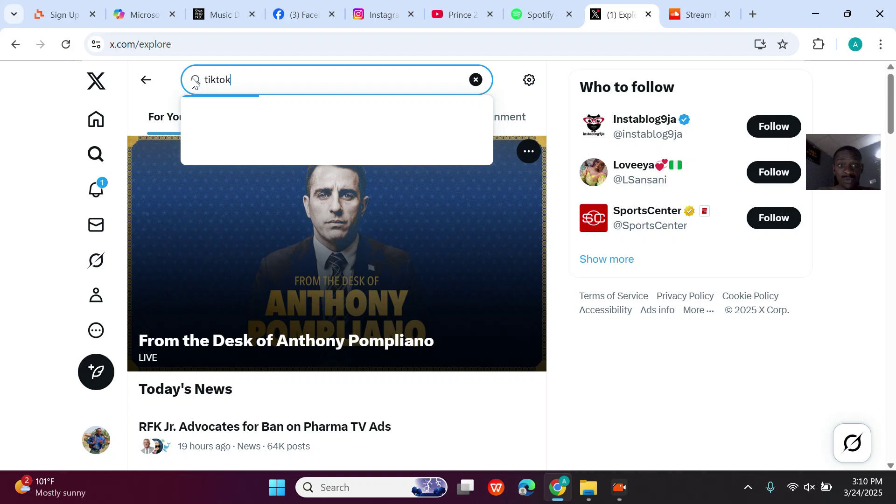
key(ctrl+a)
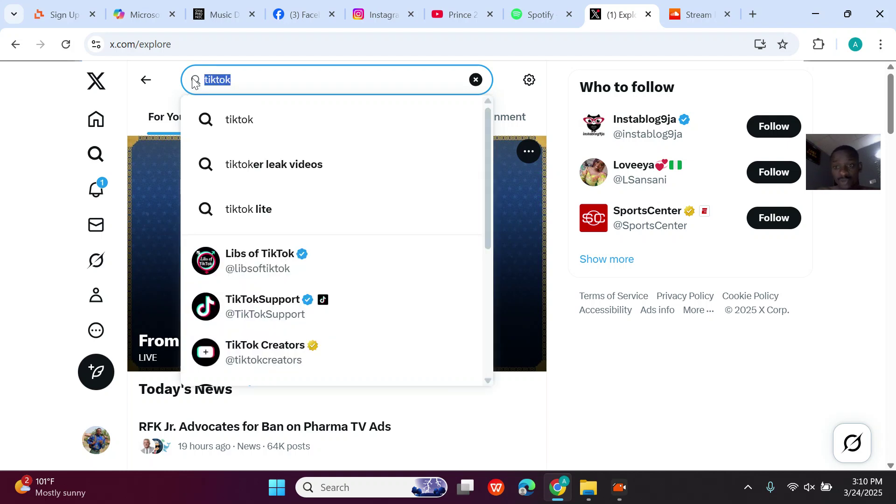
text(t)
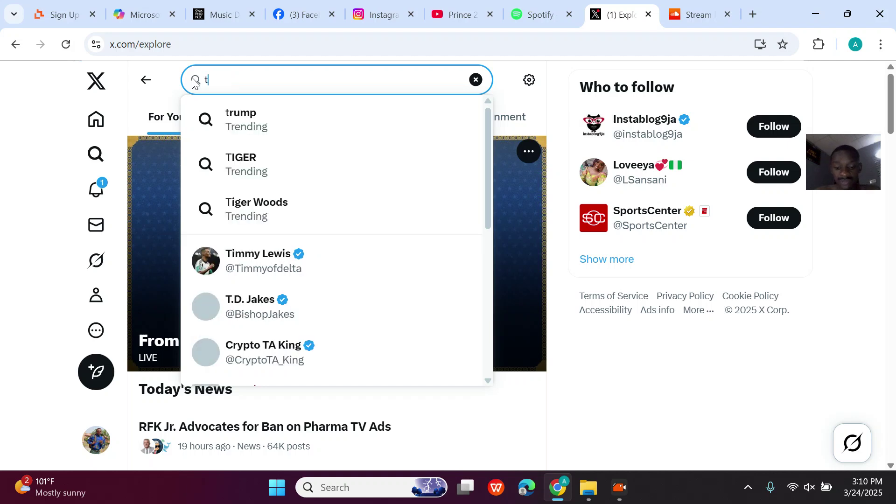
text(revor dulla)
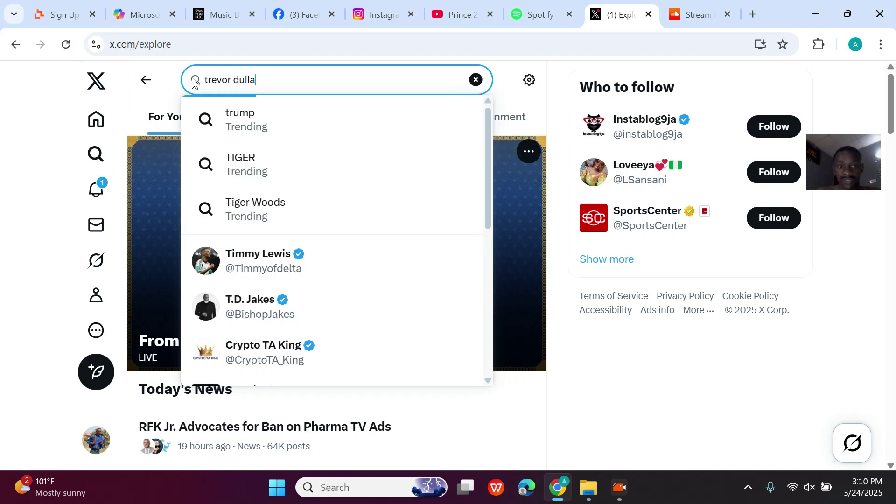
key(Return)
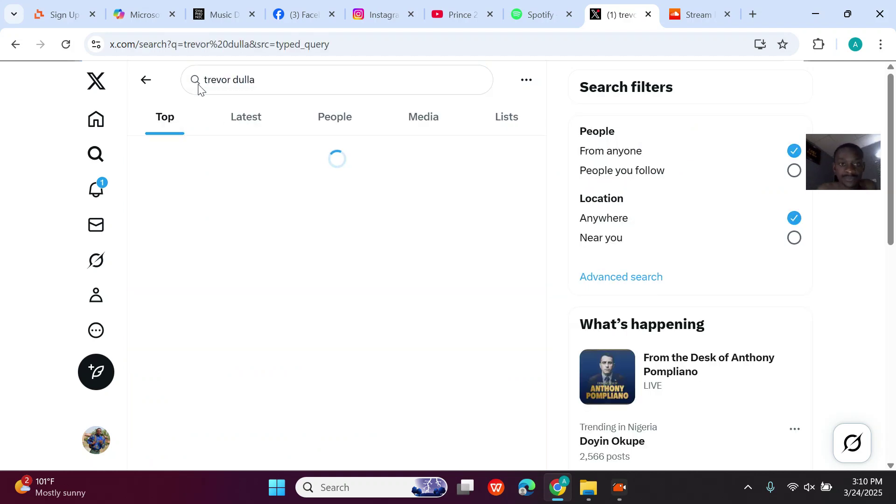
scroll(249, 164, down, 1)
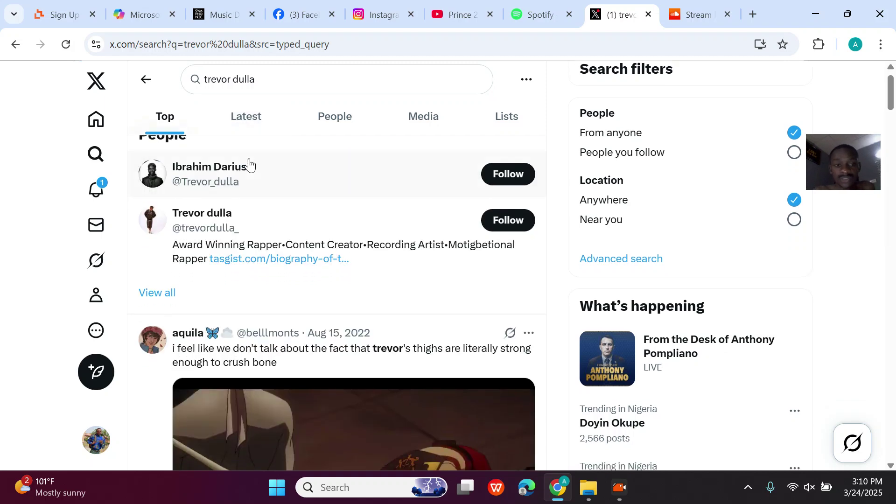
click(209, 169)
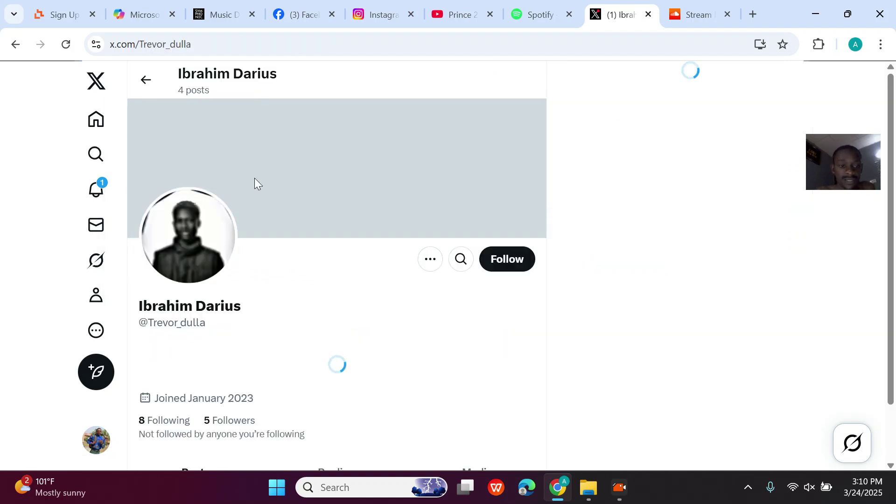
click(15, 46)
mouse_move(202, 220)
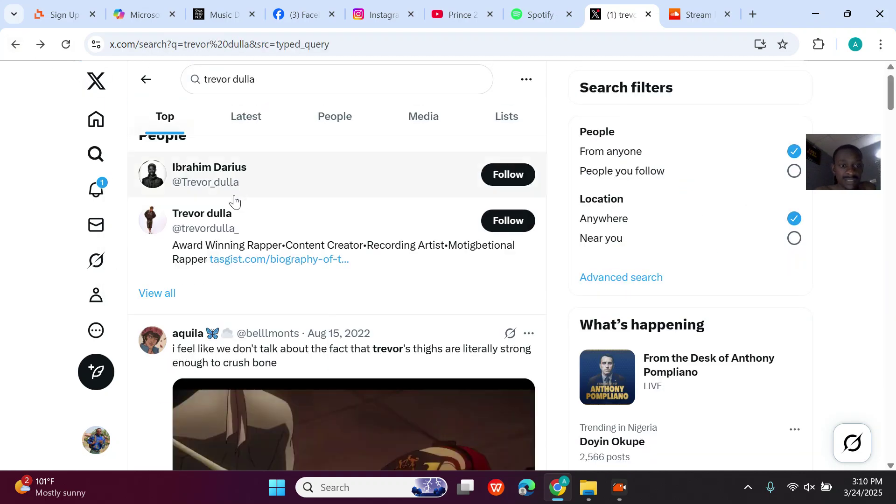
click(213, 219)
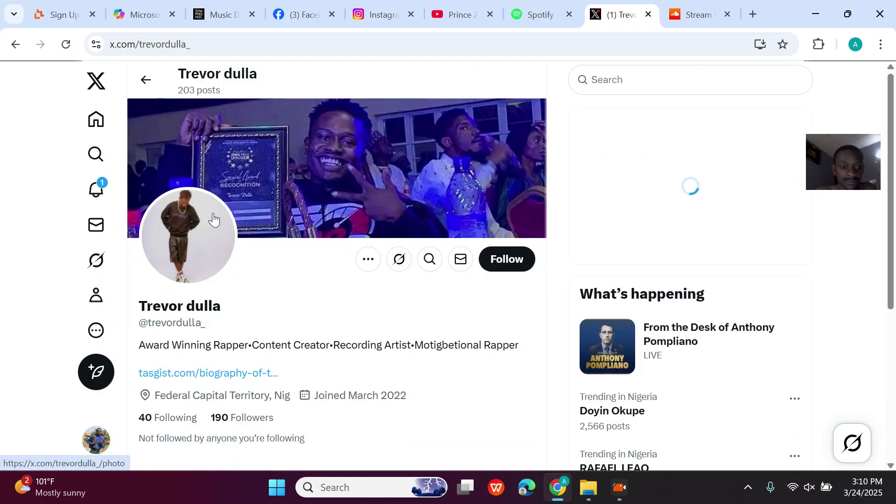
Select the trevordulla_ username in the profile address and return to LabelWorx
click(226, 45)
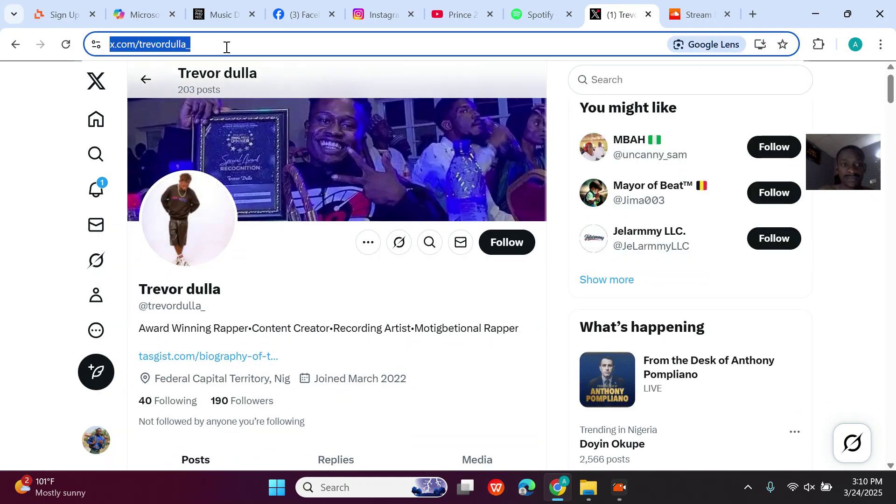
double_click(200, 46)
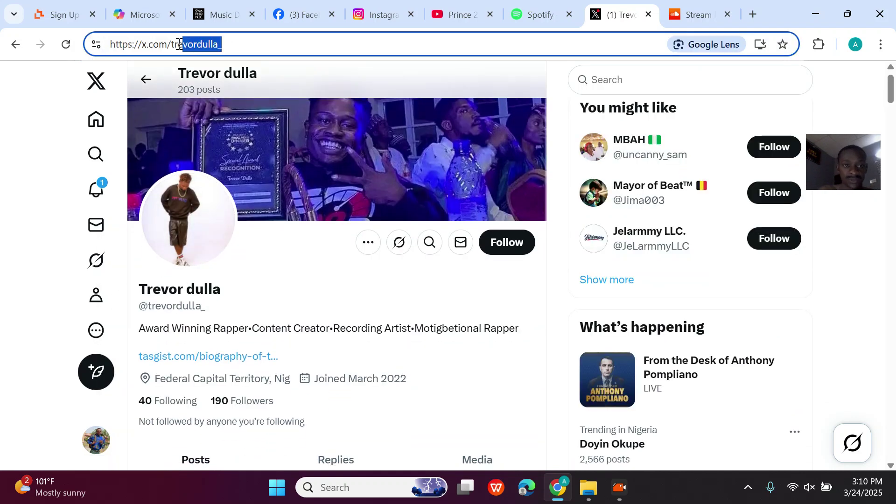
click(242, 45)
drag(226, 45, 174, 46)
click(252, 47)
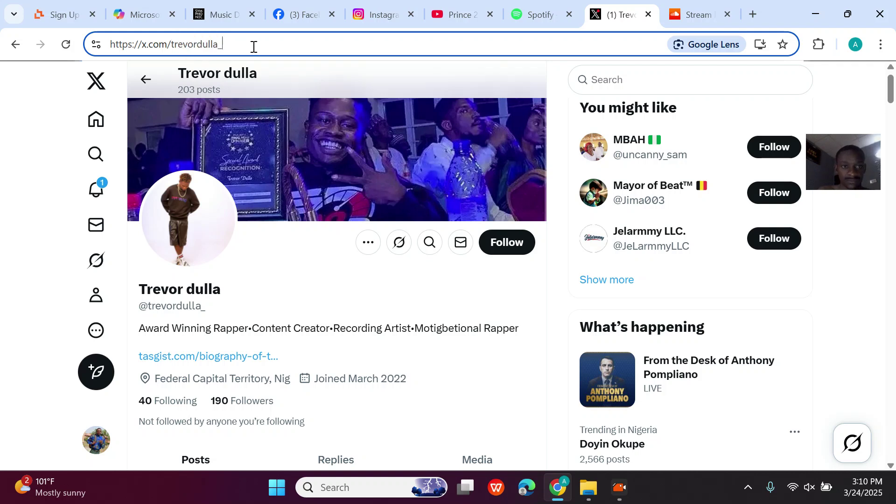
drag(252, 46, 171, 46)
key(ctrl+c)
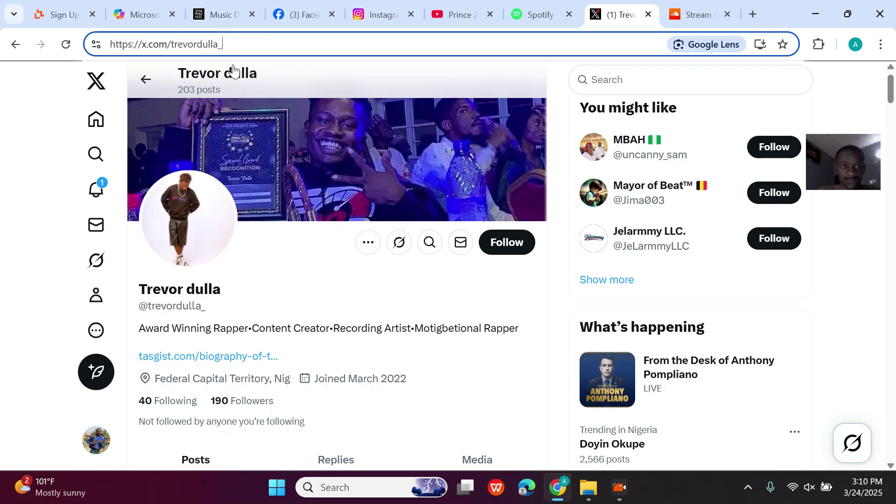
click(65, 14)
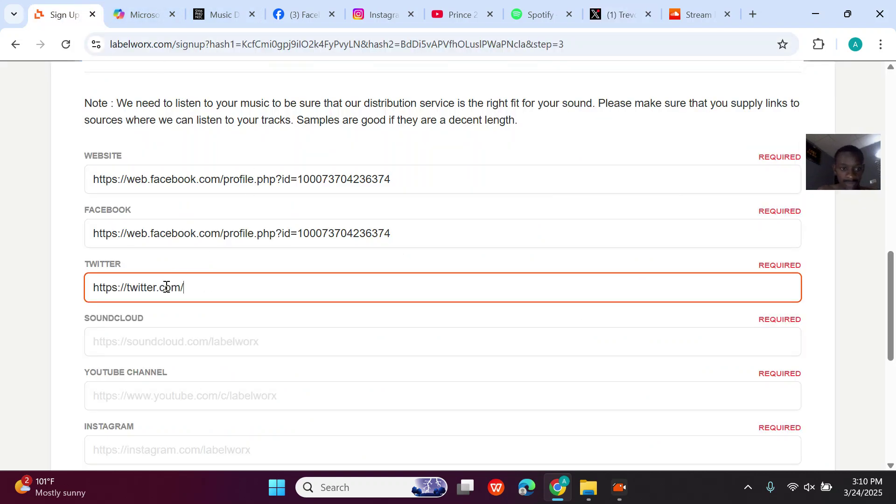
Clear the mistaken paste from the Twitter field and switch to the Symphonic tab
key(ctrl+v)
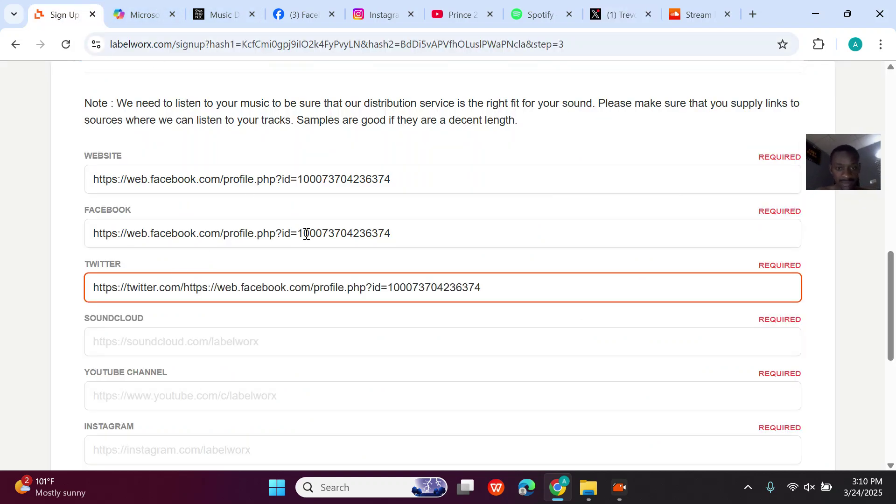
key(ctrl+a)
key(BackSpace)
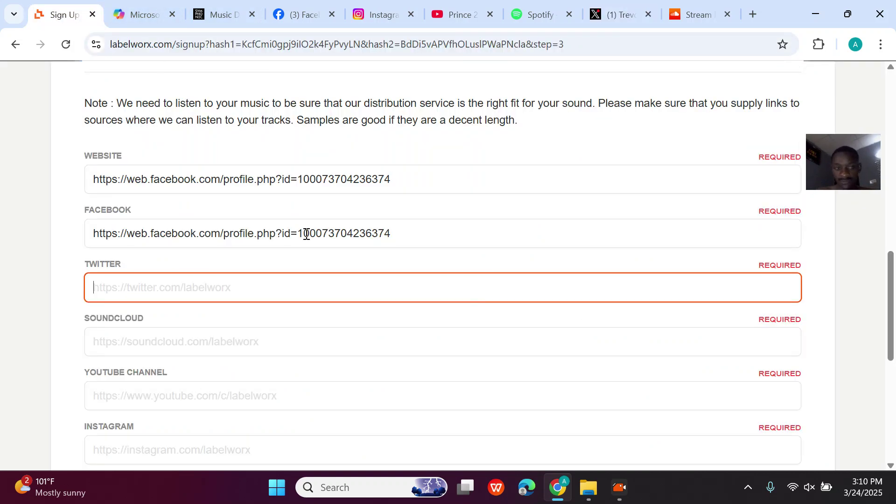
click(219, 8)
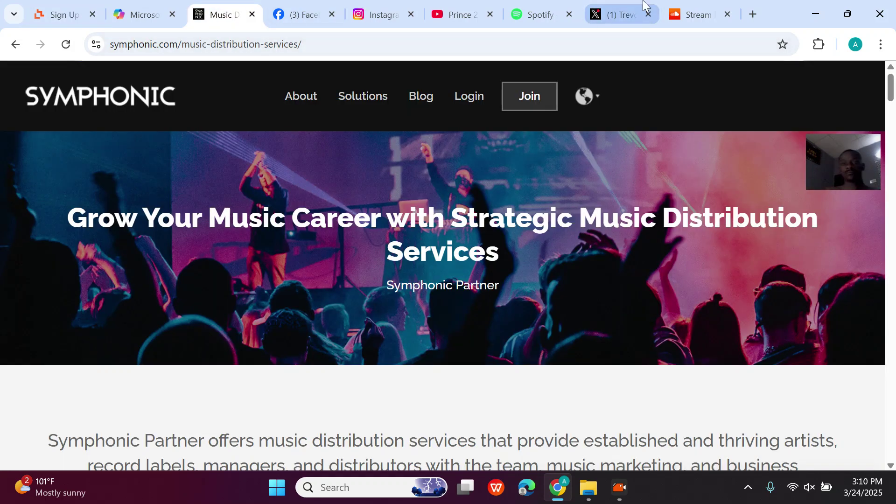
click(599, 14)
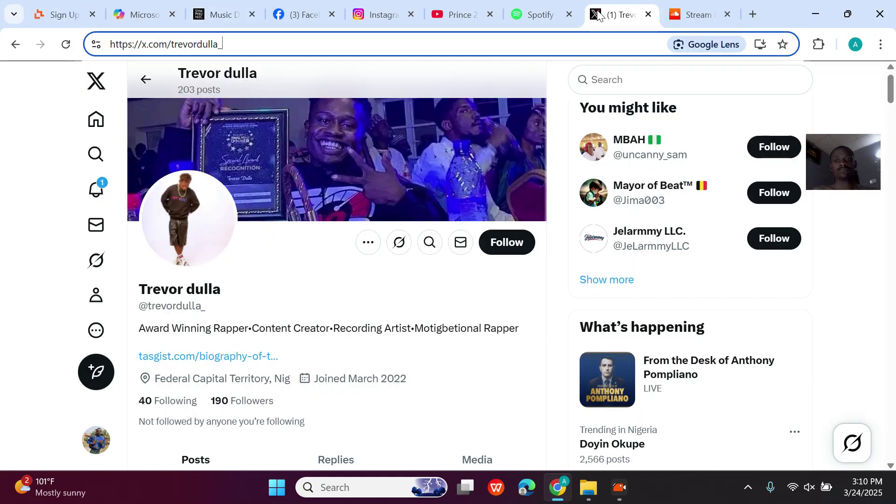
click(392, 44)
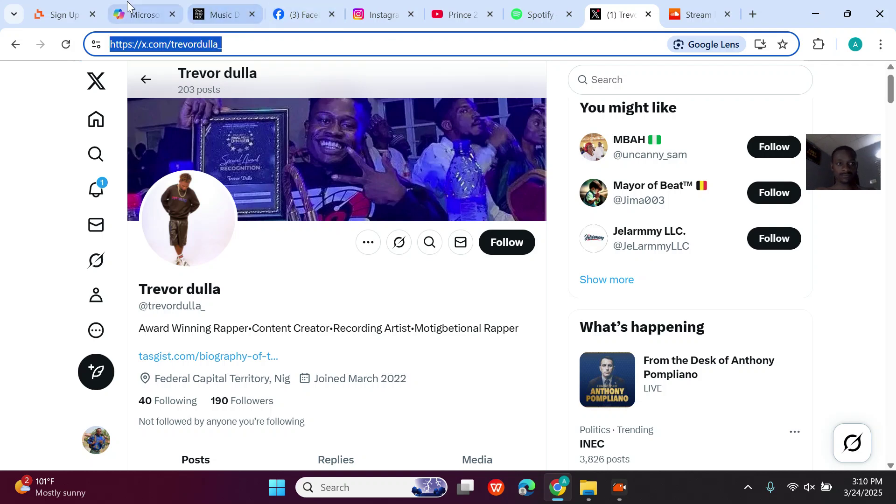
click(76, 8)
text(https://twitter.com/)
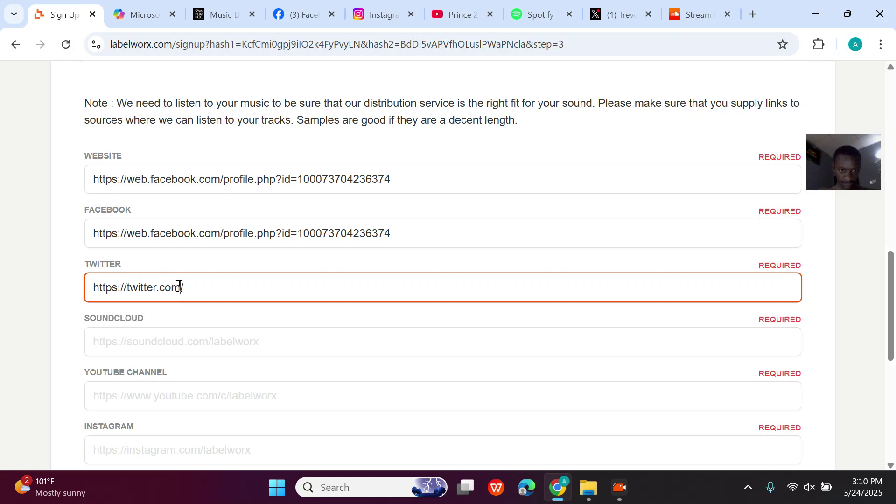
key(ctrl+a)
key(ctrl+v)
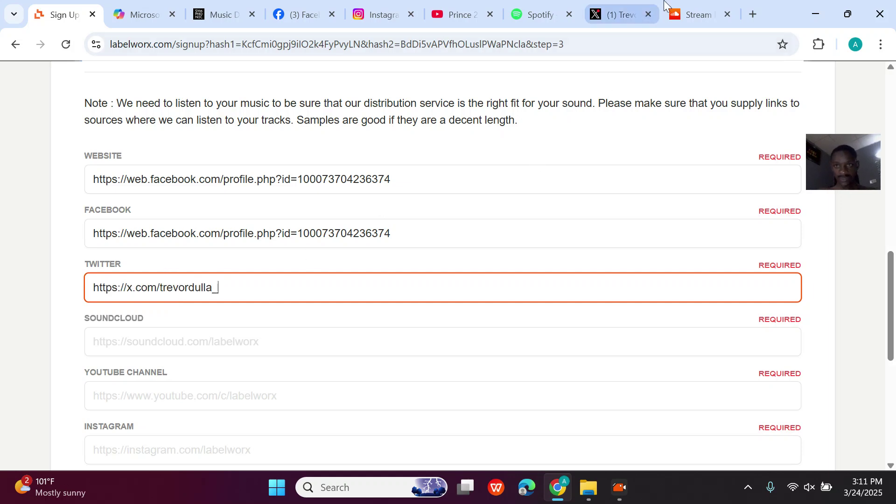
click(690, 14)
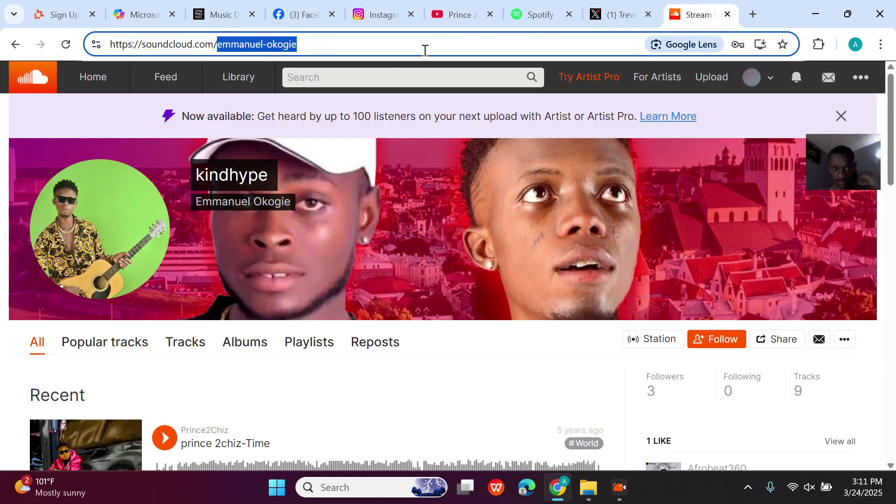
click(305, 76)
text(trev)
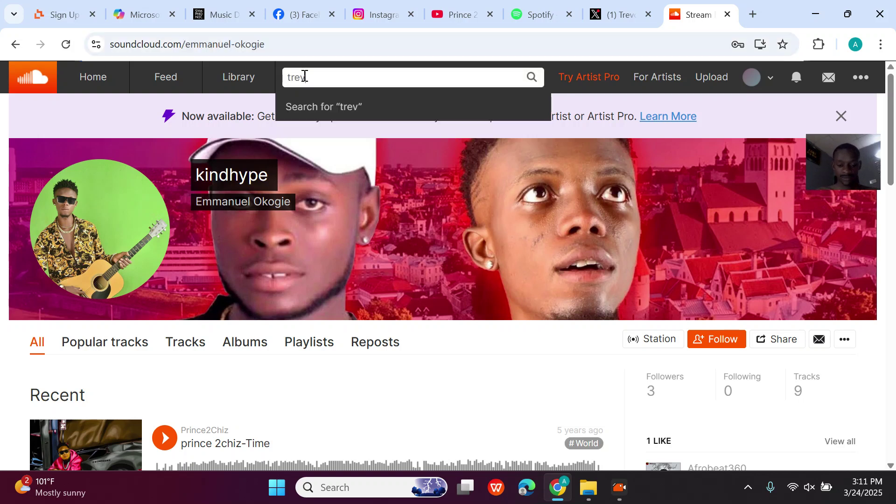
text(or du)
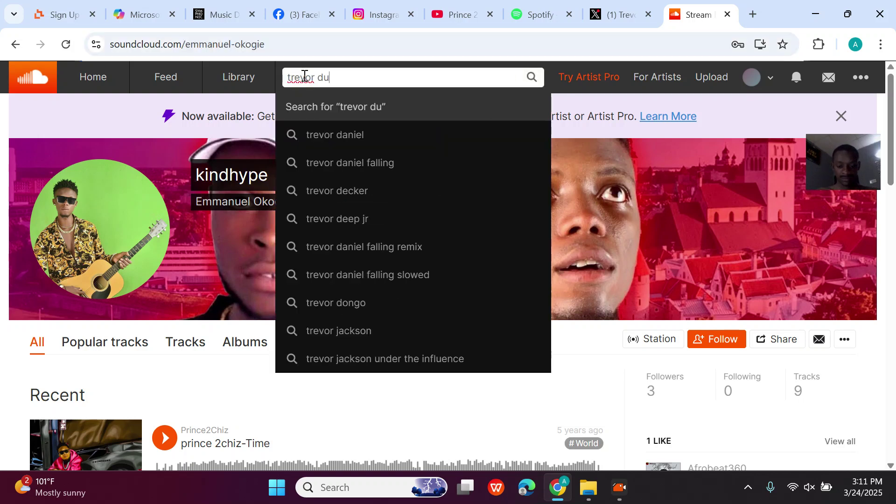
text(lla)
key(Return)
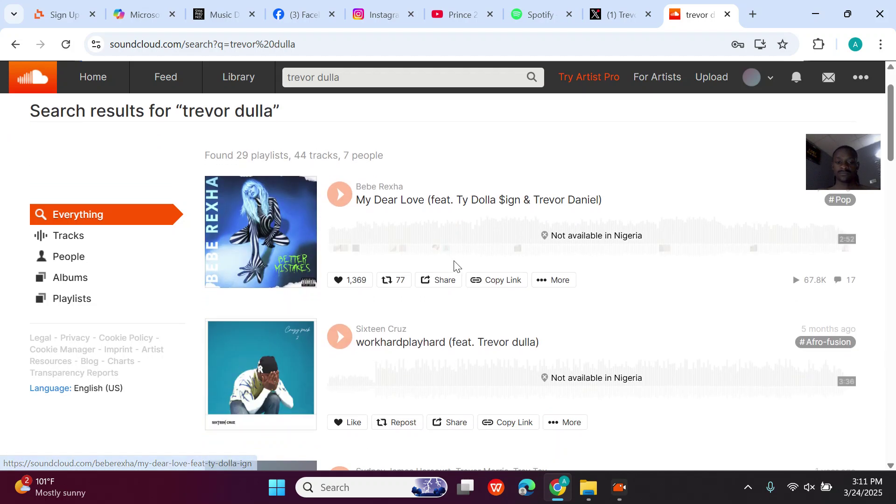
scroll(453, 266, down, 1)
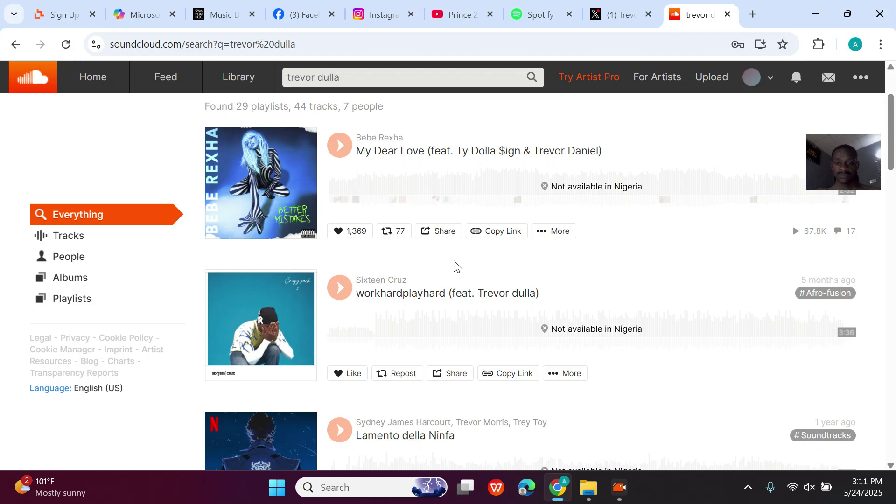
scroll(453, 266, down, 2)
scroll(454, 266, down, 1)
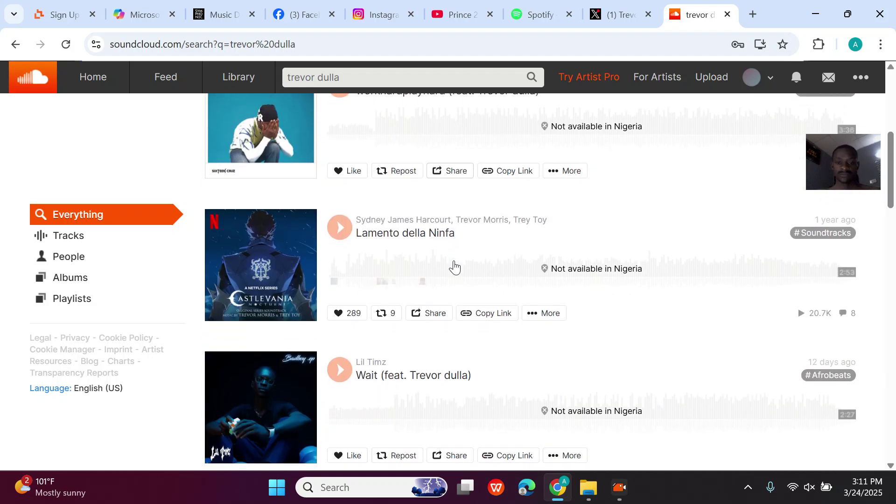
scroll(453, 266, down, 1)
scroll(454, 266, down, 2)
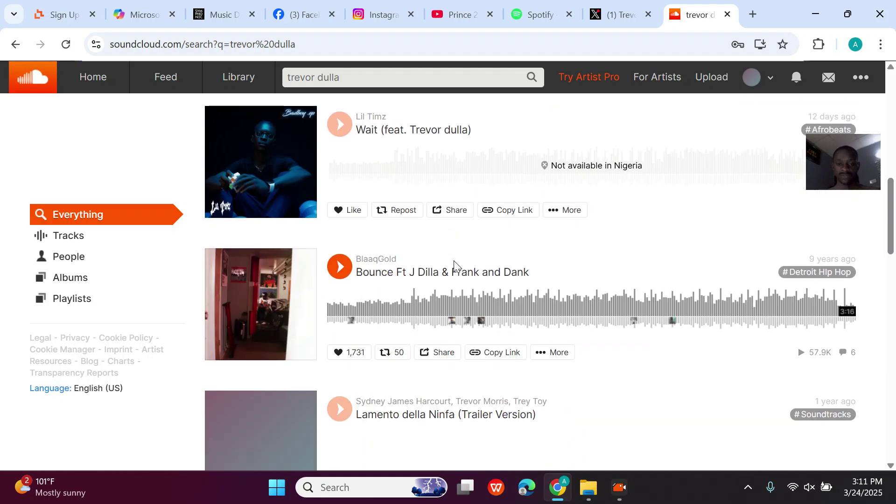
scroll(454, 264, down, 2)
scroll(454, 266, down, 1)
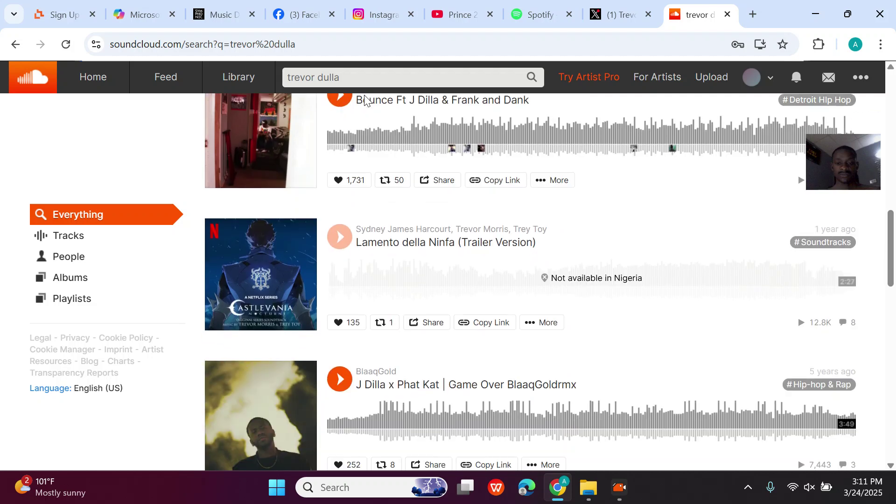
scroll(364, 100, down, 1)
scroll(364, 101, down, 1)
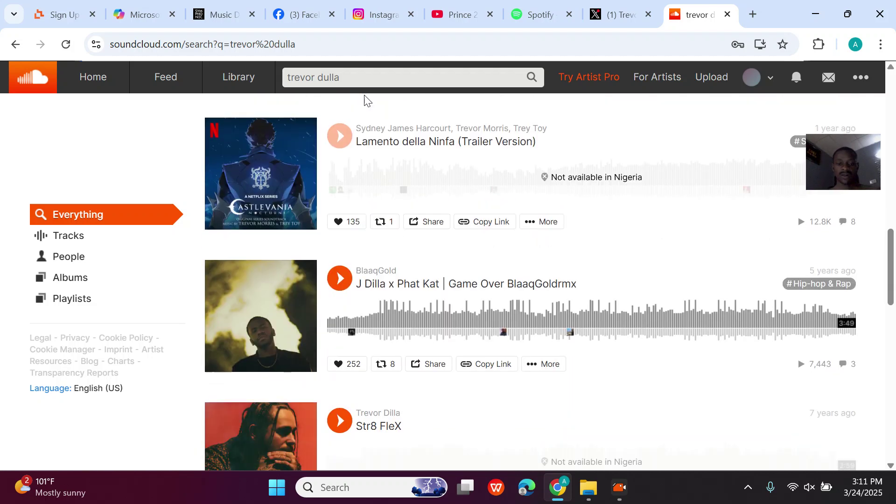
click(269, 48)
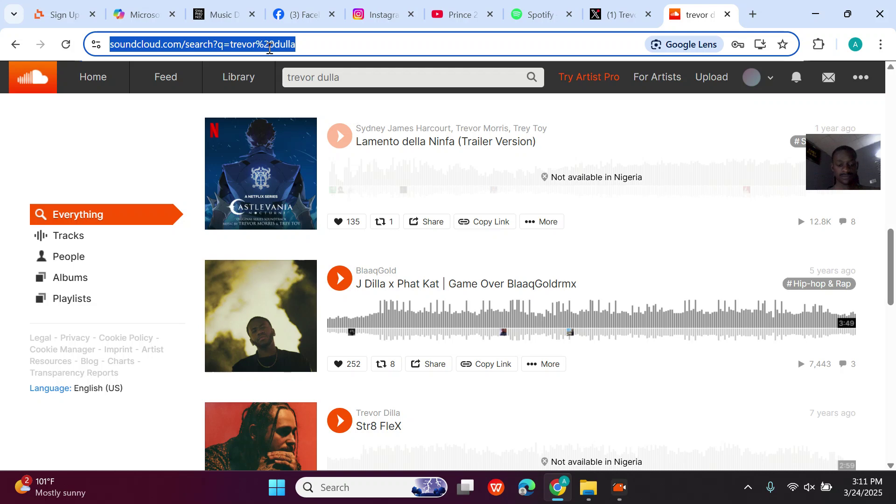
Paste the 'trevor dulla' SoundCloud search link into the SoundCloud field, leaving only the clean link
click(67, 14)
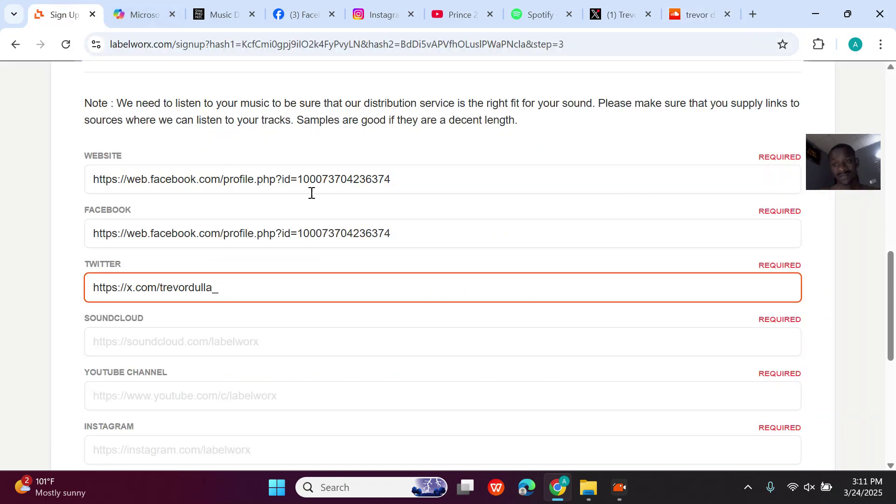
click(192, 347)
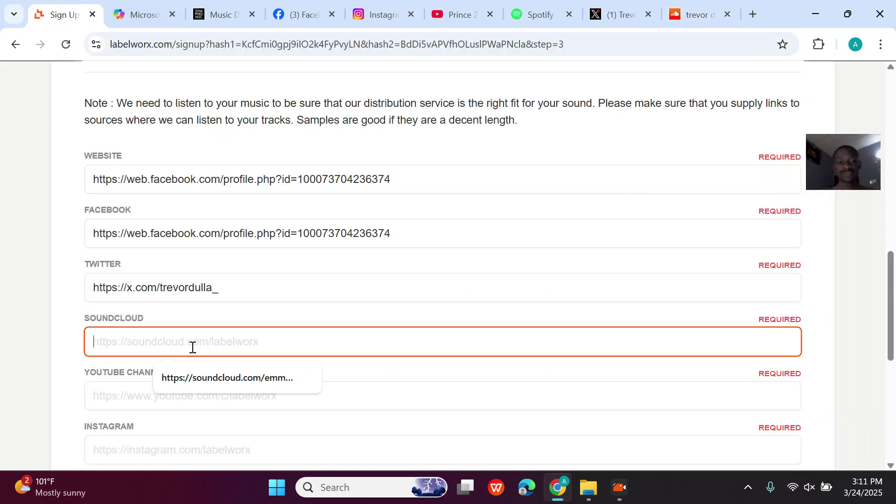
key(ctrl+v)
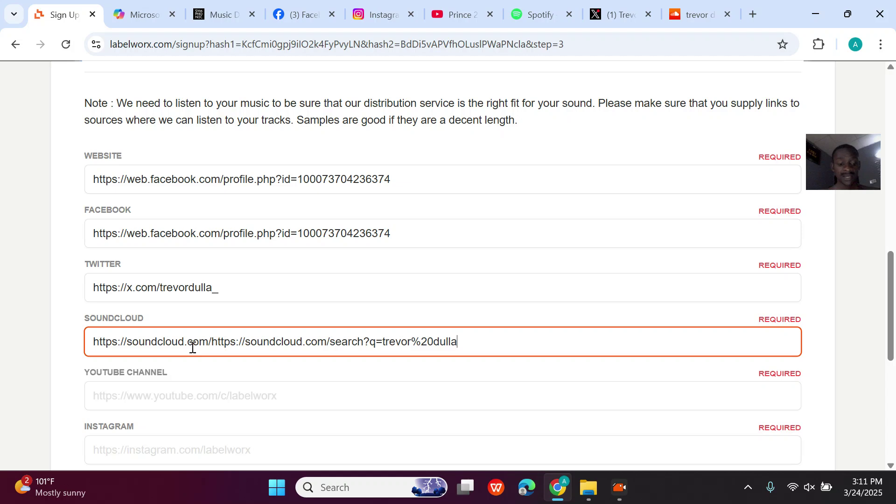
key(ctrl+a)
key(ctrl+v)
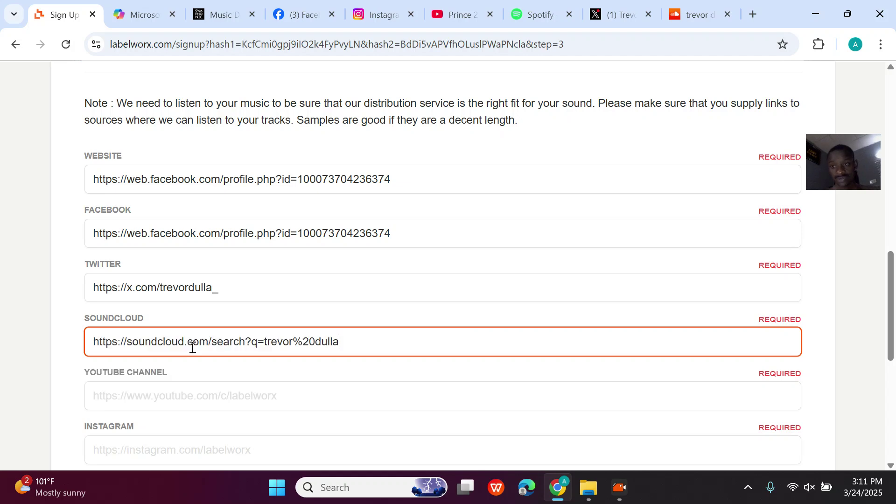
scroll(193, 347, down, 2)
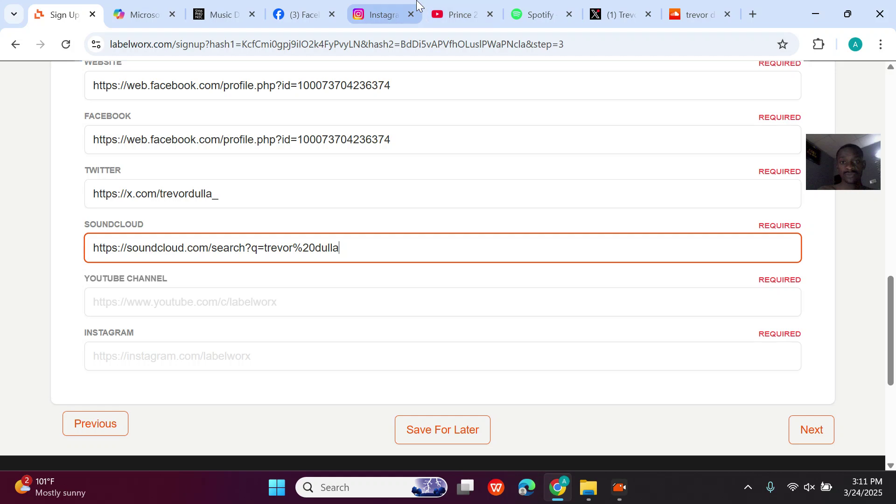
Search YouTube for 'trevor dulla', open the Trevor Dulla channel and select its URL
click(381, 10)
click(452, 7)
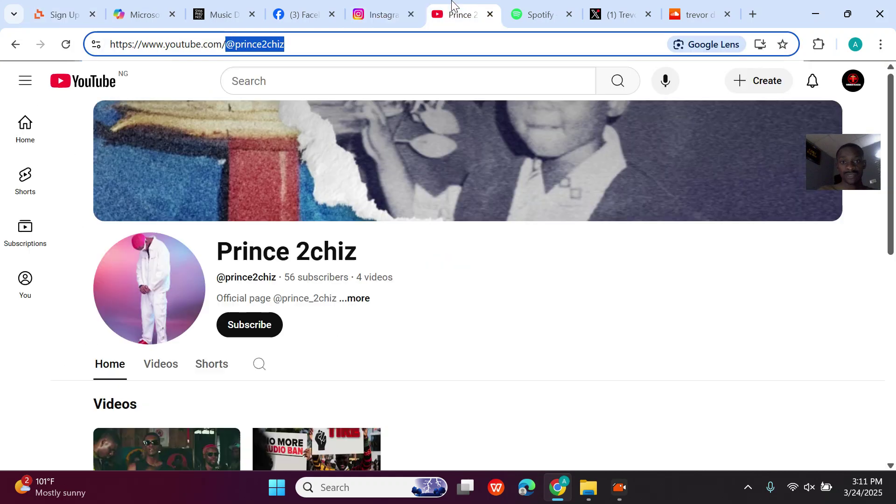
click(324, 76)
text(trevo)
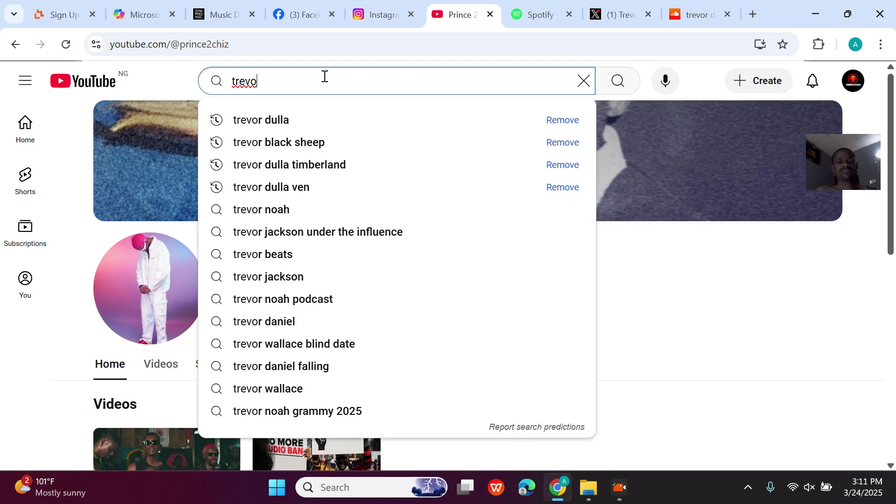
click(279, 120)
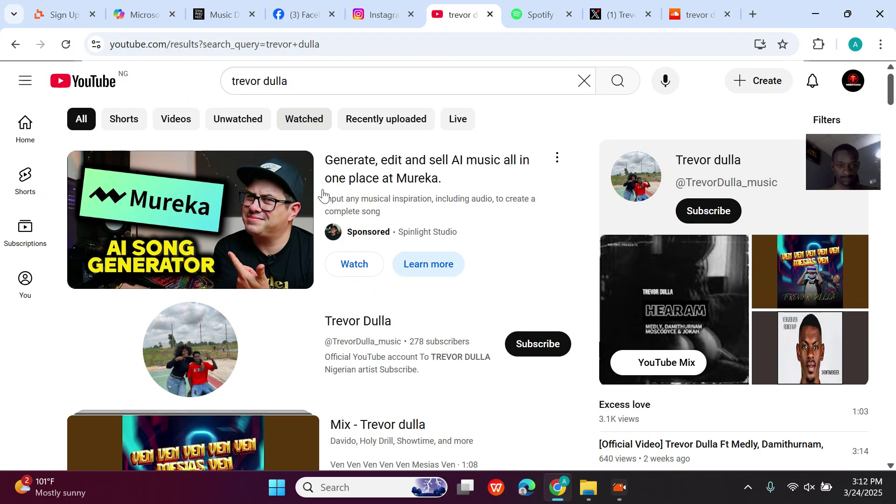
click(354, 322)
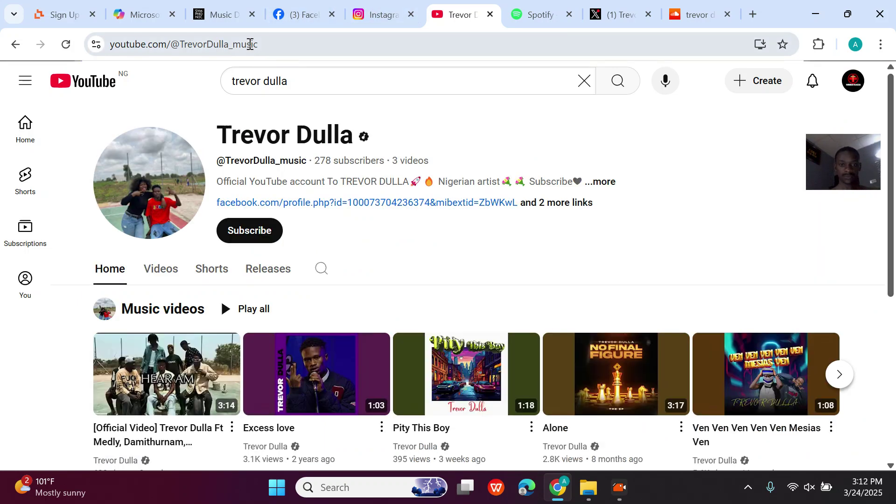
click(251, 44)
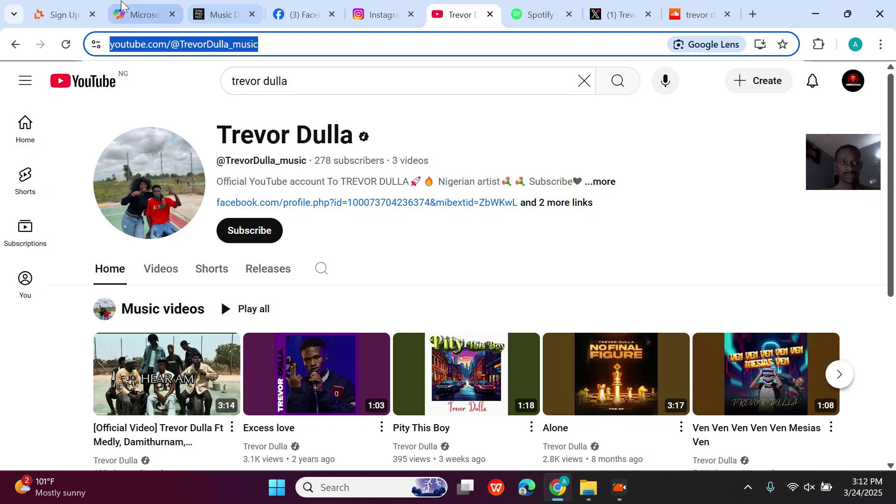
click(64, 9)
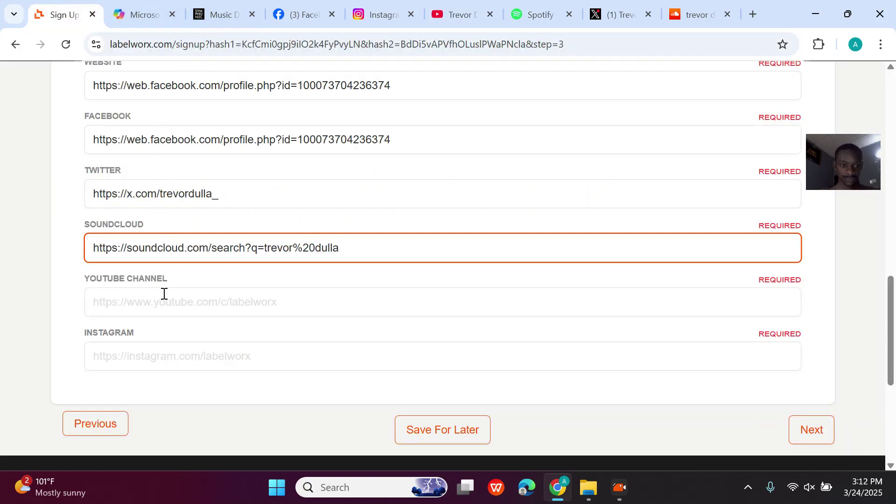
click(149, 295)
text(https://www.youtube.com/c/https://www.youtube.com/@TrevorDulla_music)
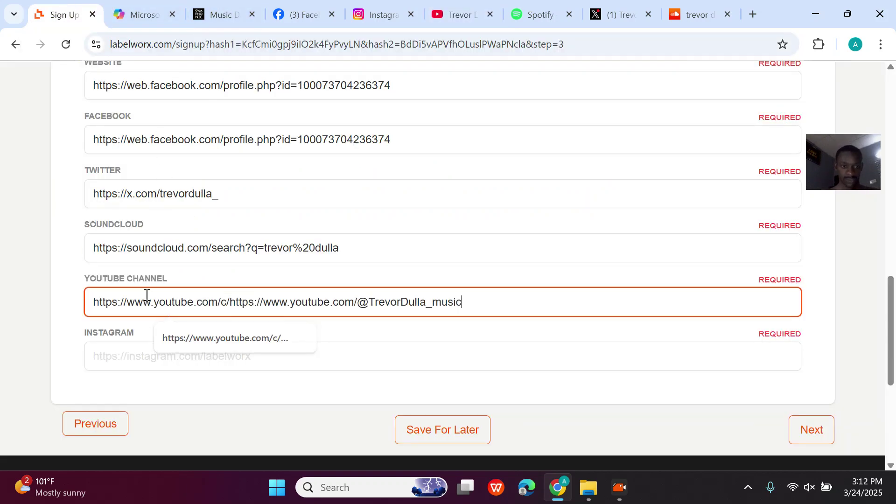
key(ctrl+a)
text(https://www.youtube.com/@TrevorDulla_music)
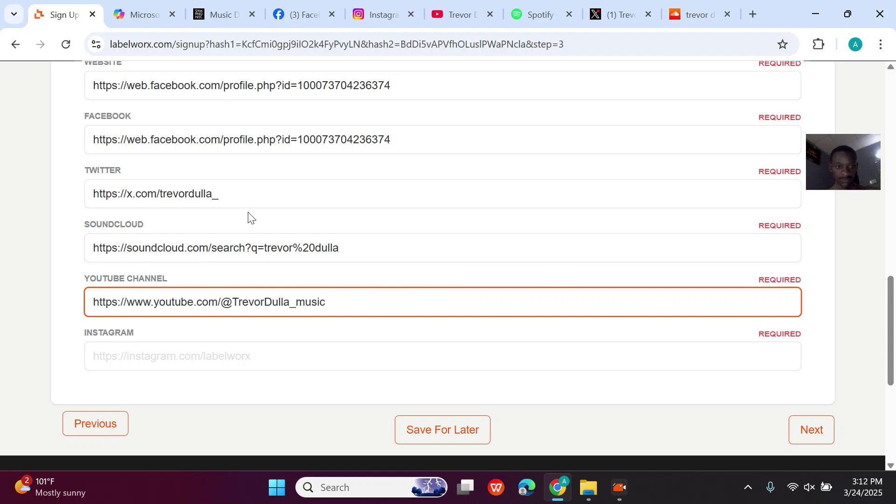
click(382, 14)
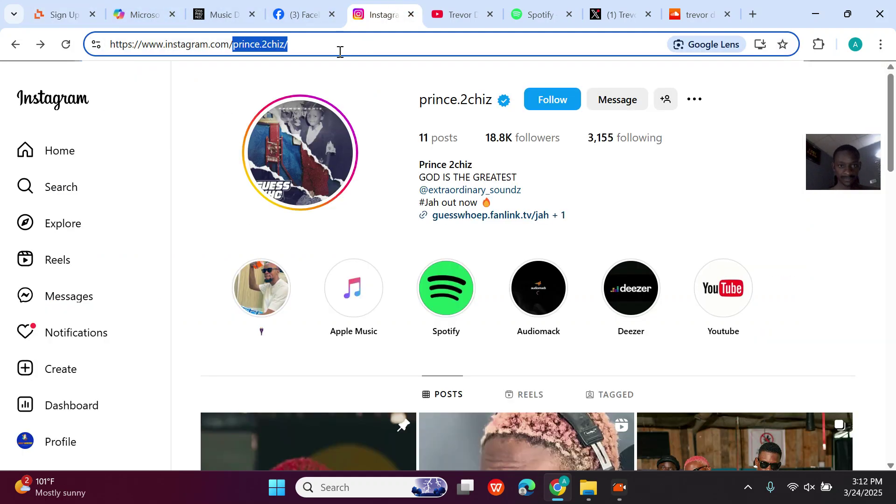
click(42, 202)
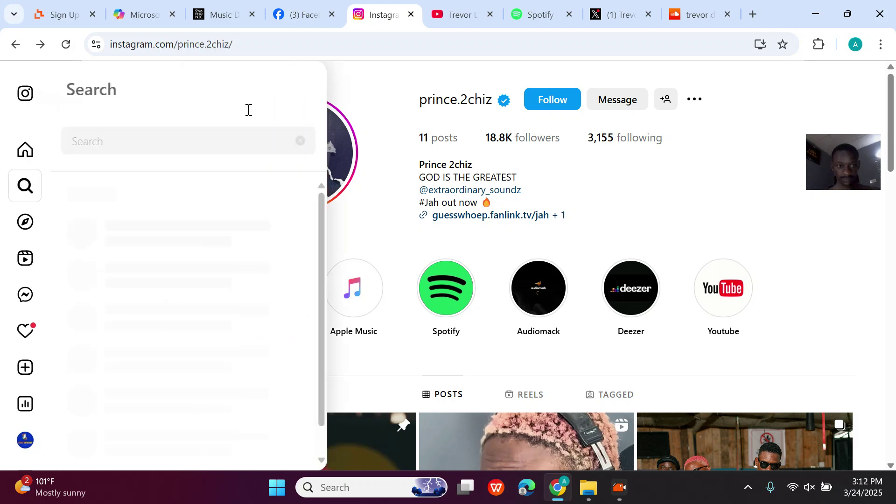
click(190, 136)
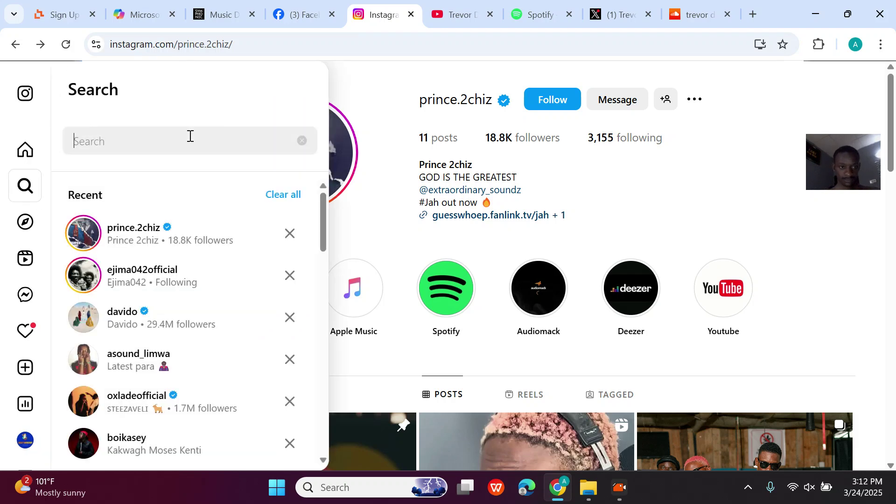
text(trevo)
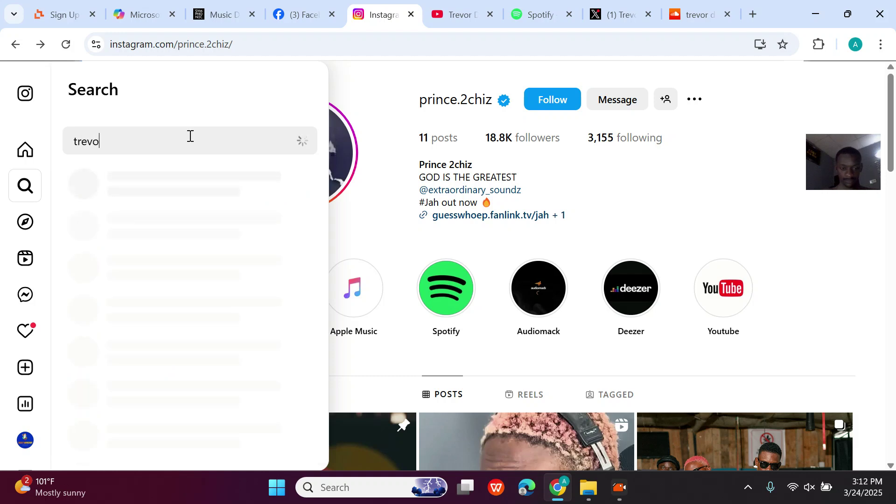
text(r dulla)
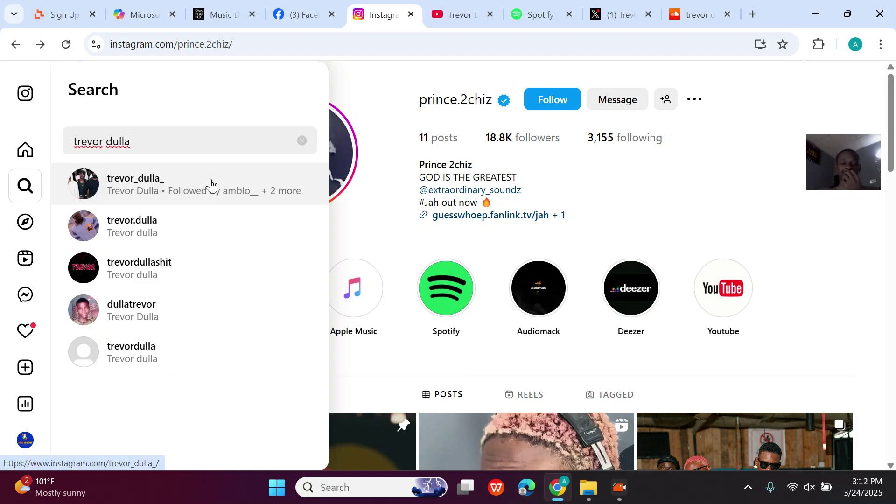
click(155, 184)
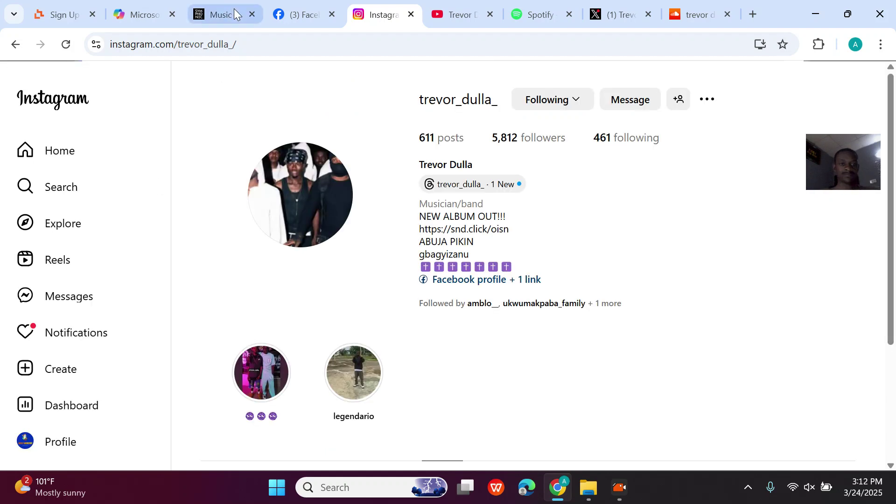
click(214, 43)
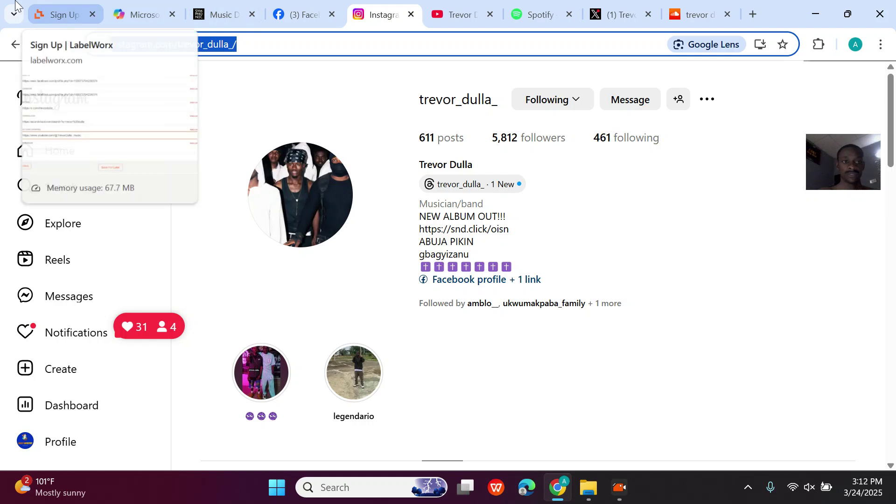
click(67, 8)
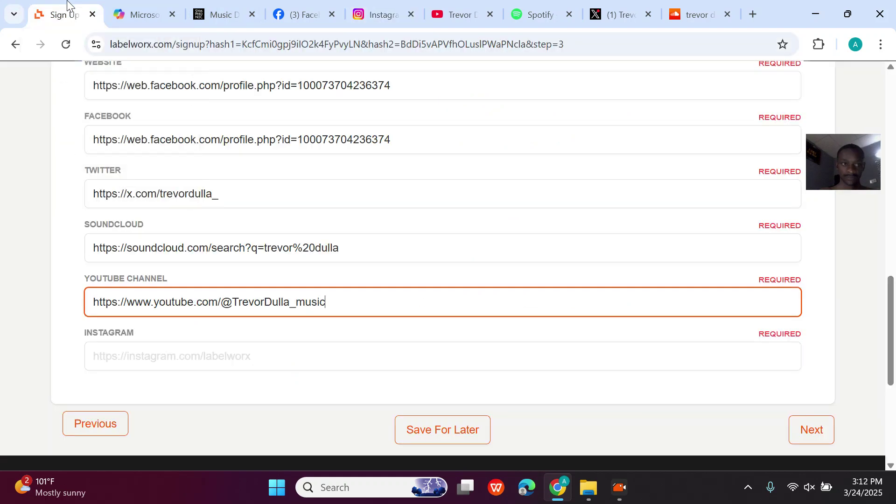
click(175, 354)
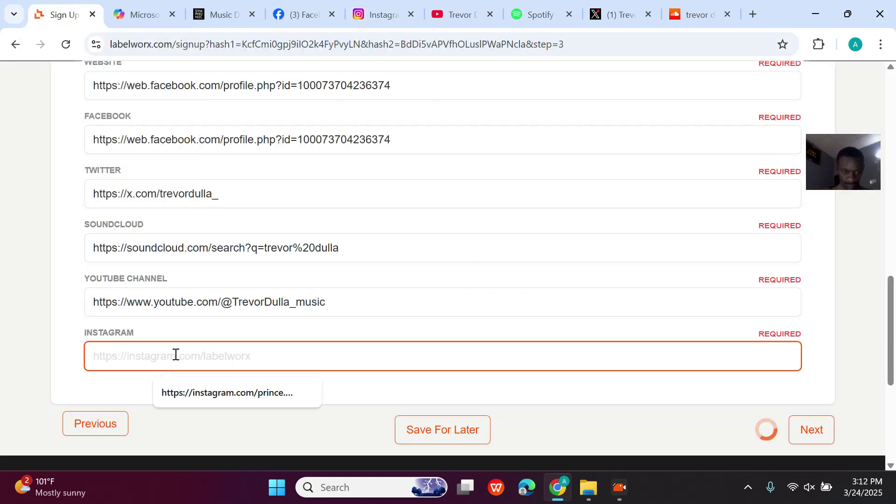
key(ctrl+v)
key(ctrl+a)
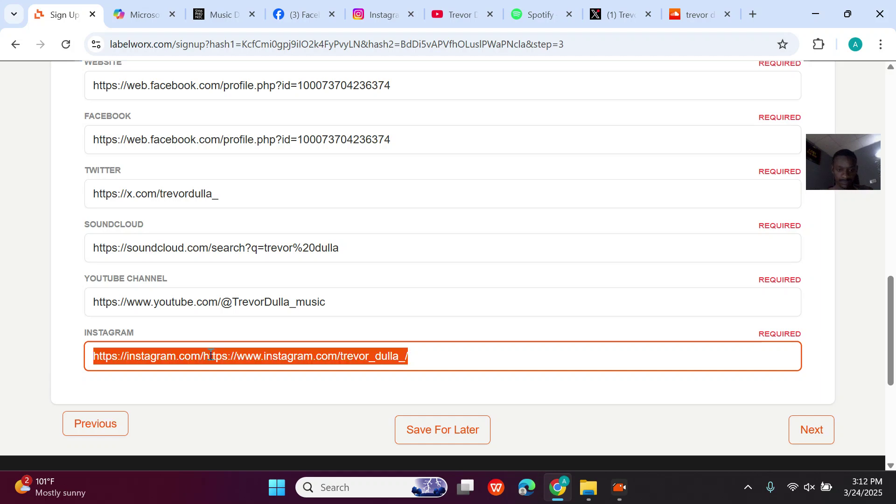
text(https://www.instagram.com/trevor_dulla_/)
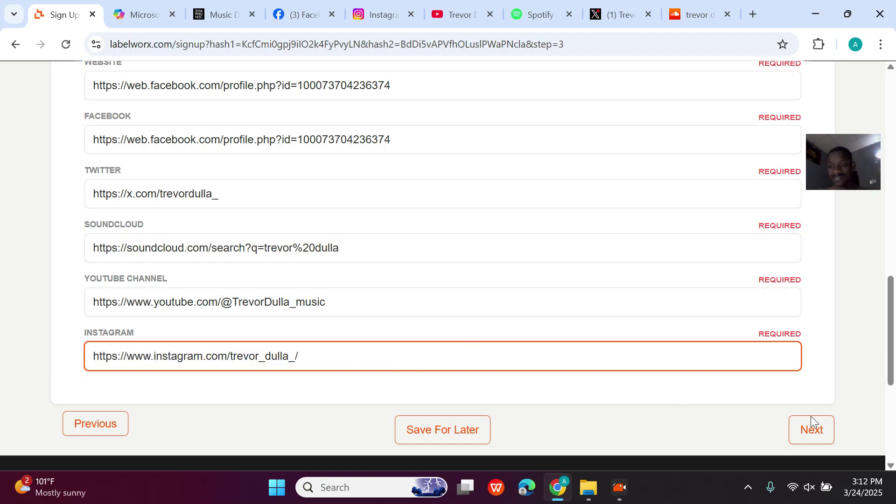
click(810, 435)
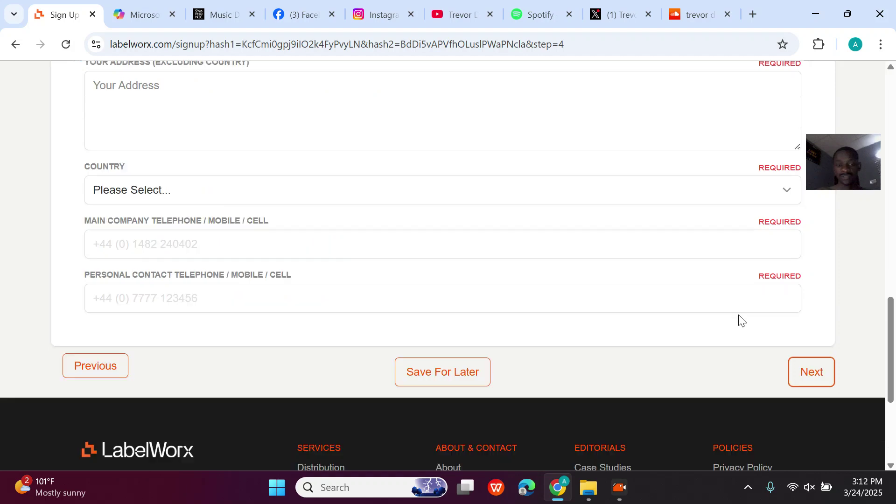
scroll(741, 321, up, 2)
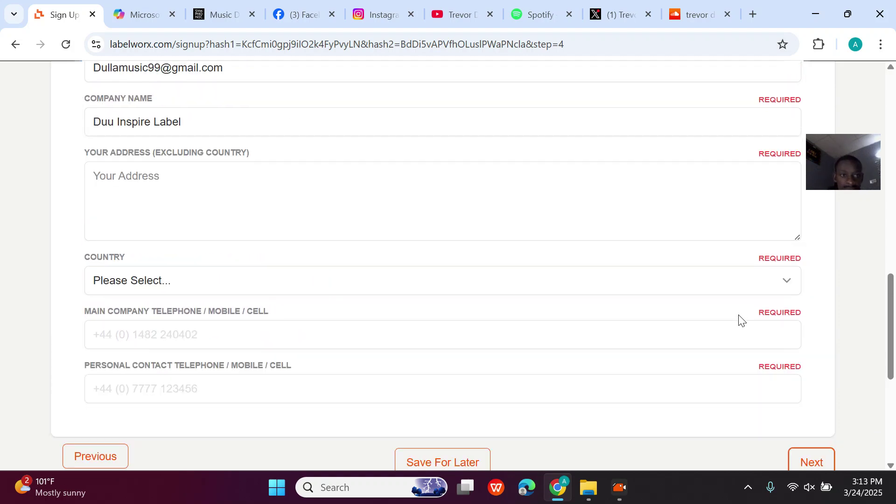
scroll(741, 321, up, 1)
scroll(741, 321, up, 1)
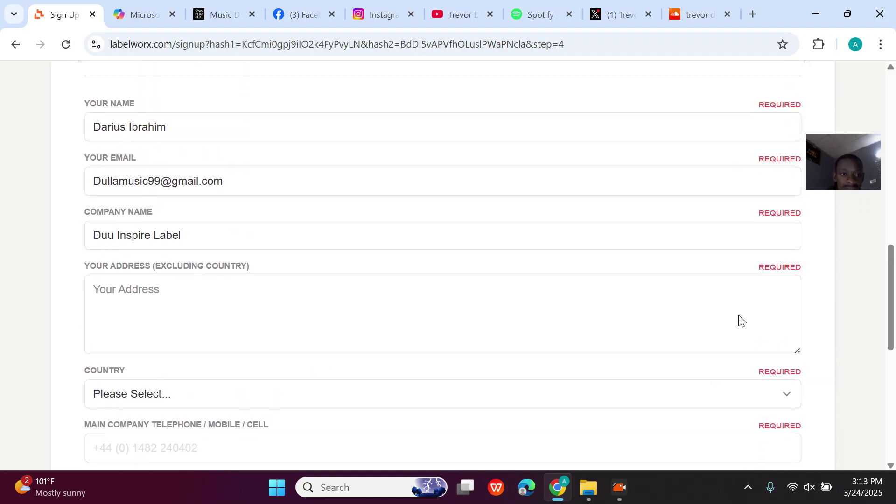
scroll(658, 267, up, 1)
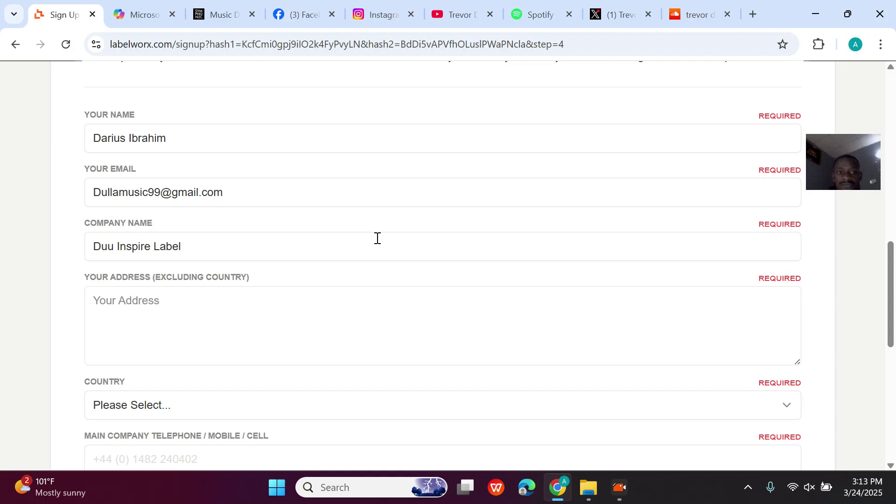
scroll(377, 238, down, 1)
Check the prefilled name, email and Duu Inspire Label, then focus the Your Address box
click(226, 271)
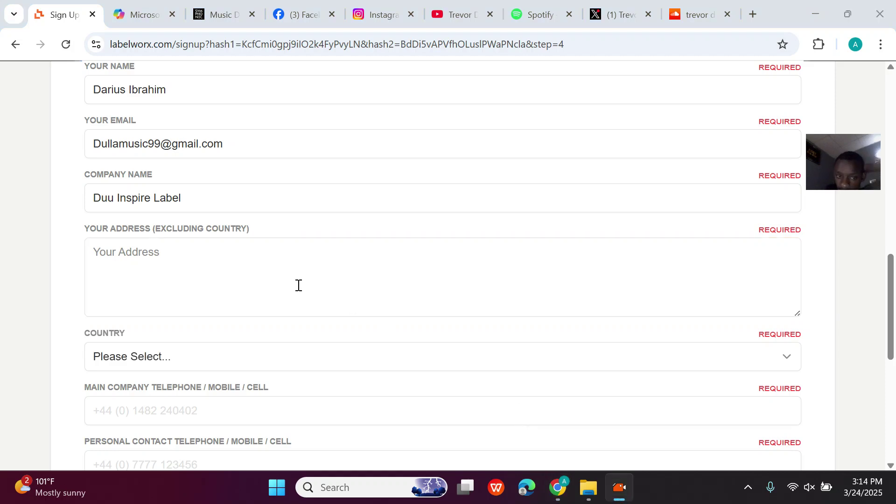
click(261, 272)
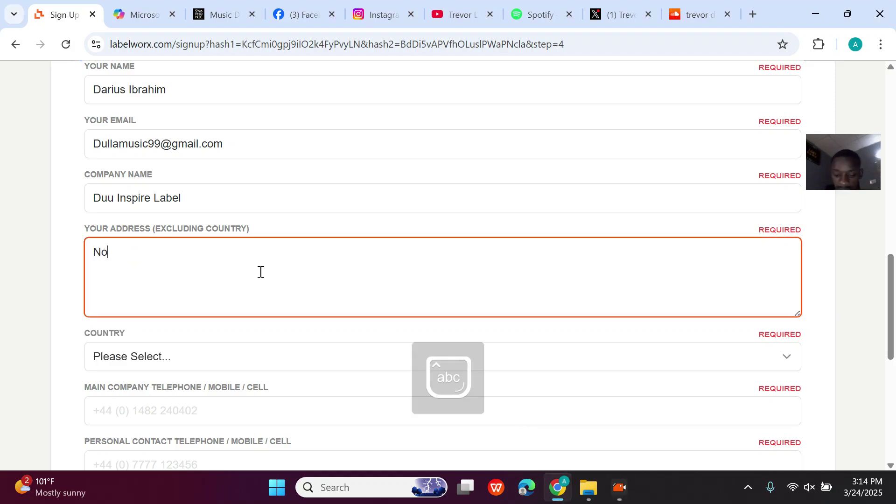
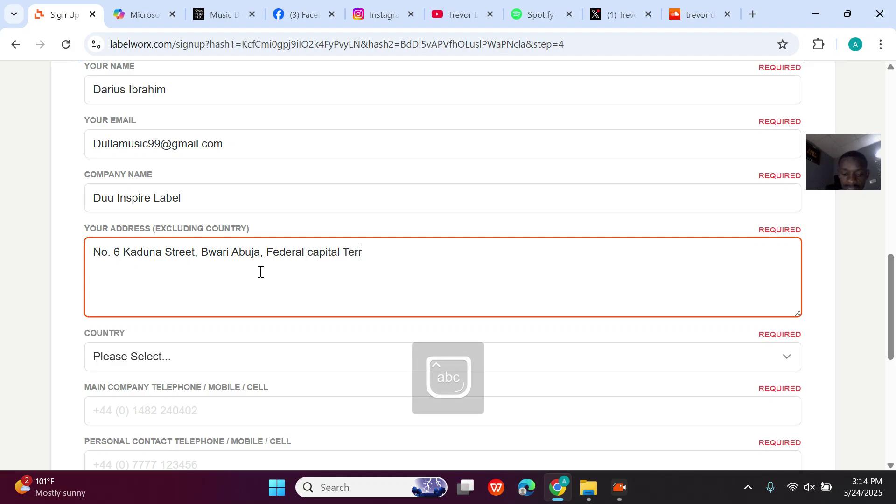
scroll(260, 271, down, 1)
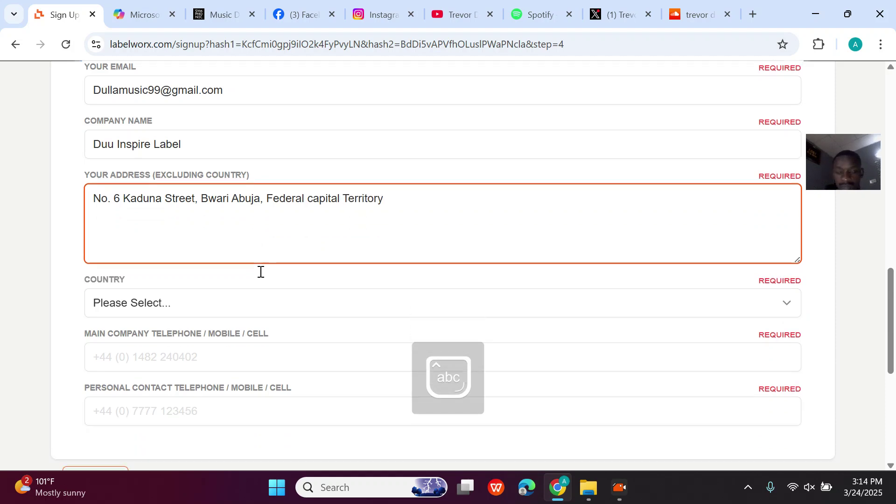
click(219, 300)
scroll(243, 220, down, 5)
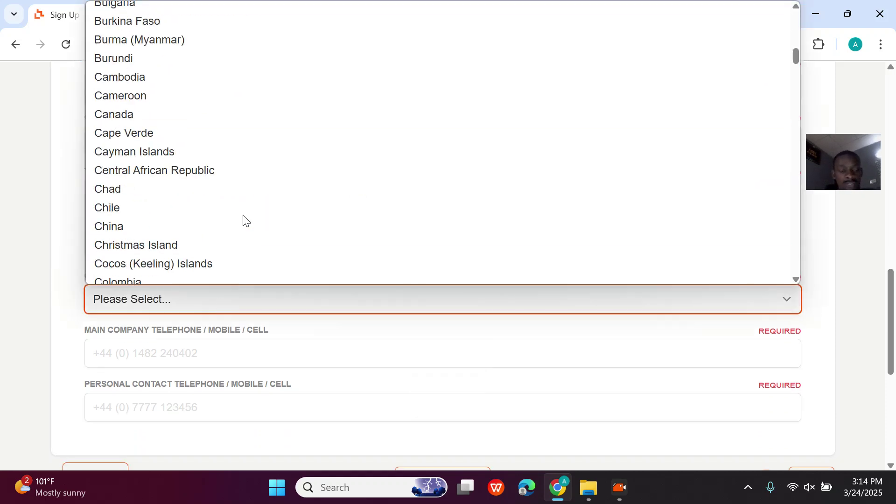
scroll(243, 220, down, 10)
scroll(242, 220, down, 5)
scroll(243, 219, down, 5)
scroll(243, 220, down, 5)
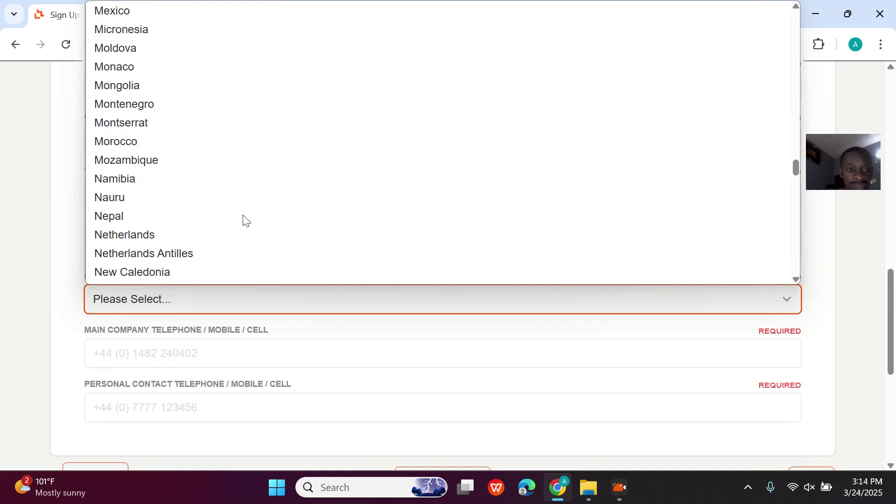
scroll(243, 219, down, 2)
scroll(244, 220, down, 4)
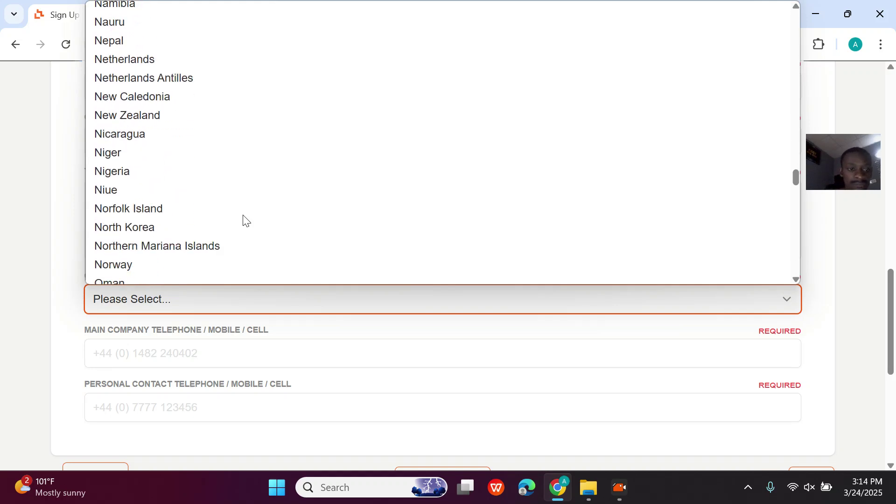
click(122, 171)
scroll(203, 297, down, 1)
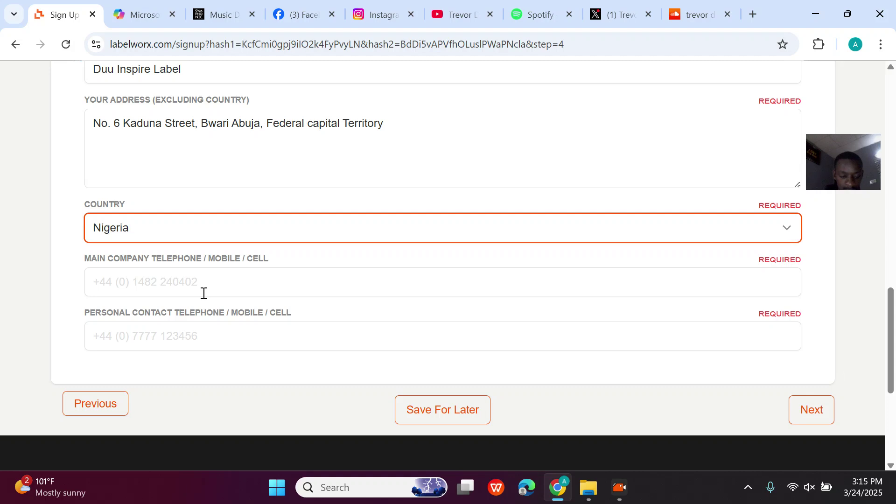
click(142, 278)
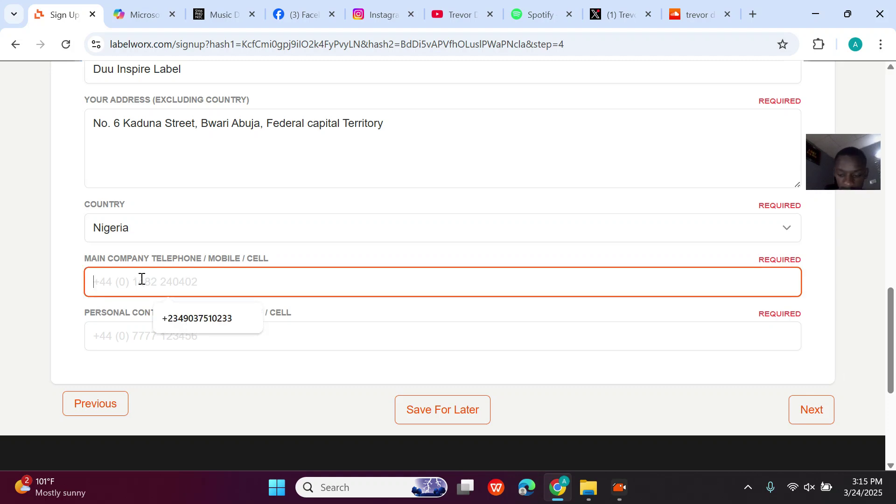
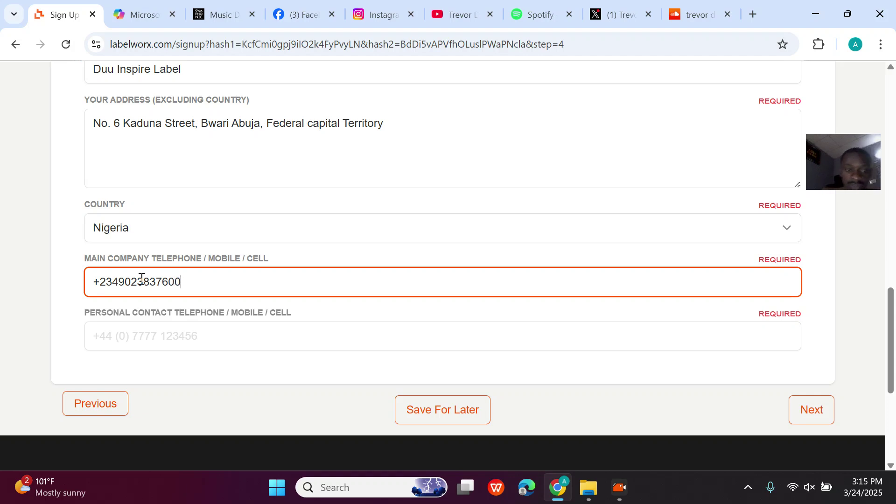
key(ctrl+a)
key(ctrl+c)
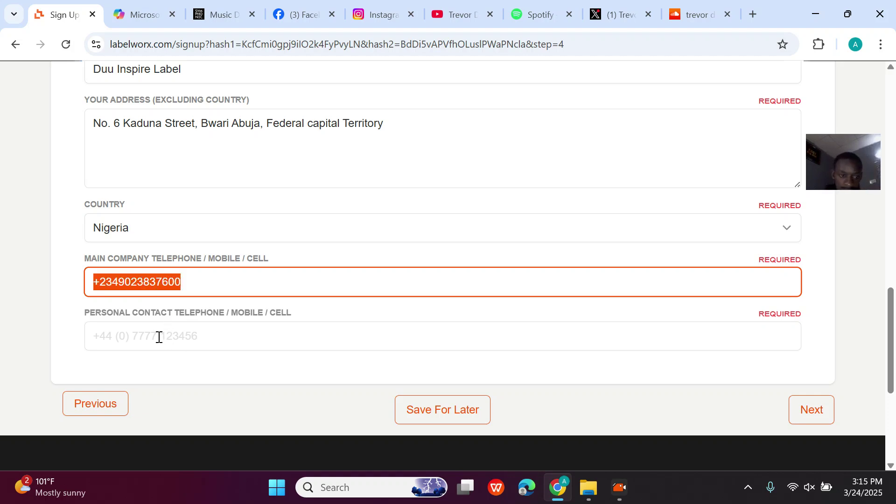
click(158, 336)
key(ctrl+v)
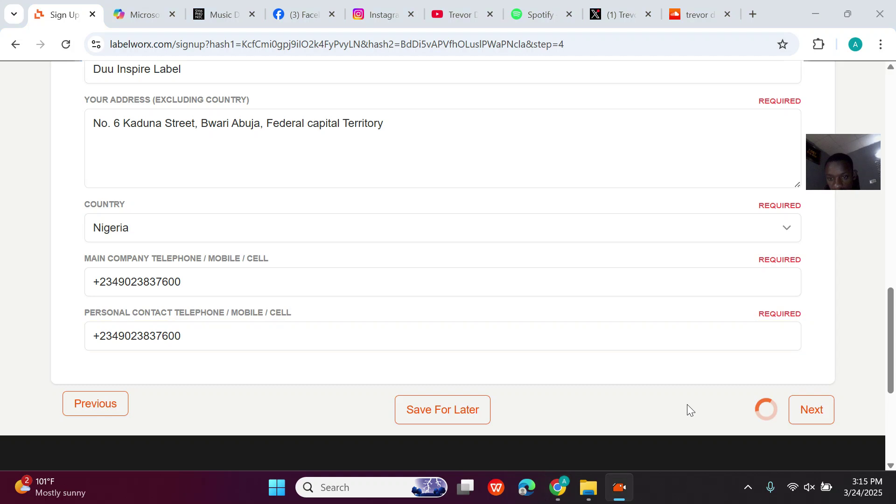
click(805, 412)
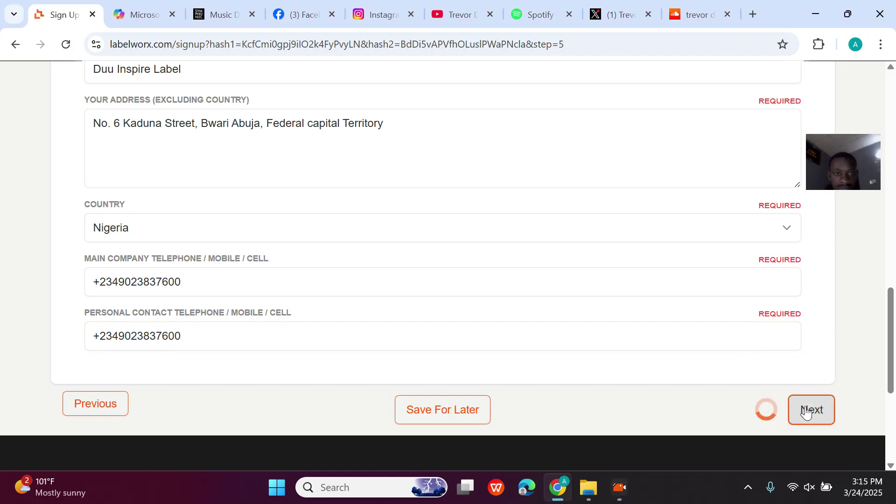
scroll(588, 148, up, 1)
scroll(587, 149, up, 1)
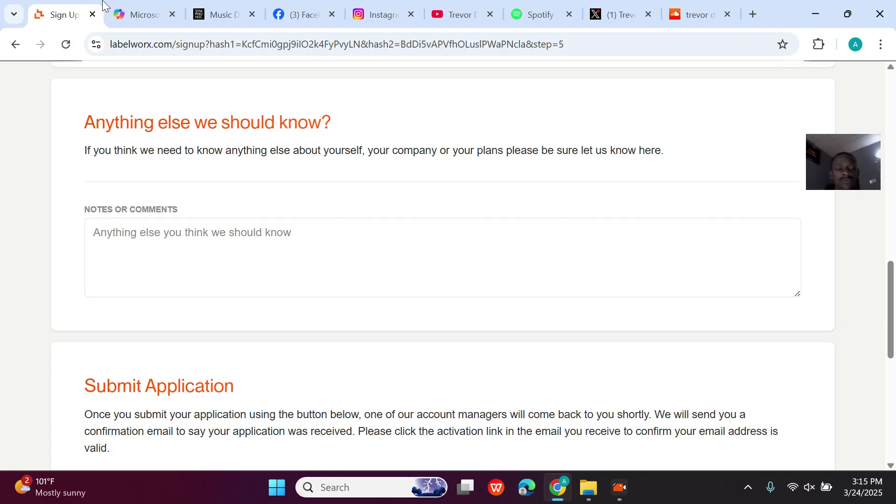
Copy the Dreamline Music Group paragraph from Copilot and go back to the LabelWorx form
click(138, 6)
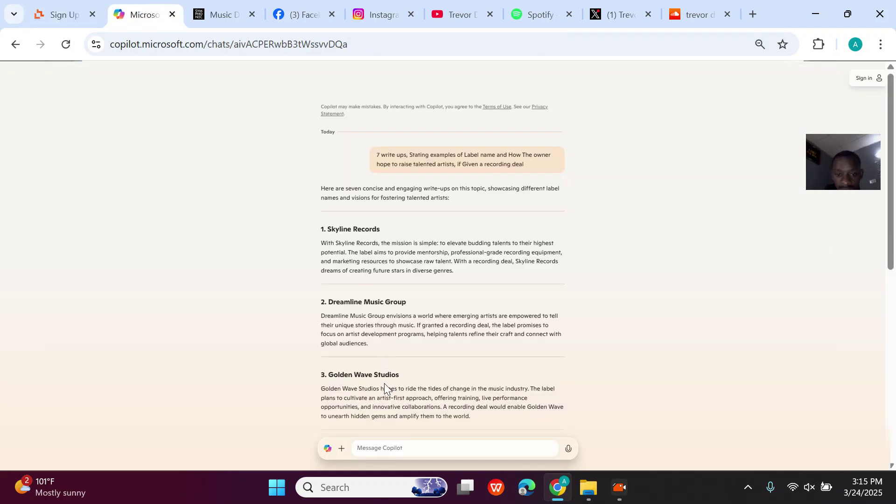
drag(382, 343, 321, 317)
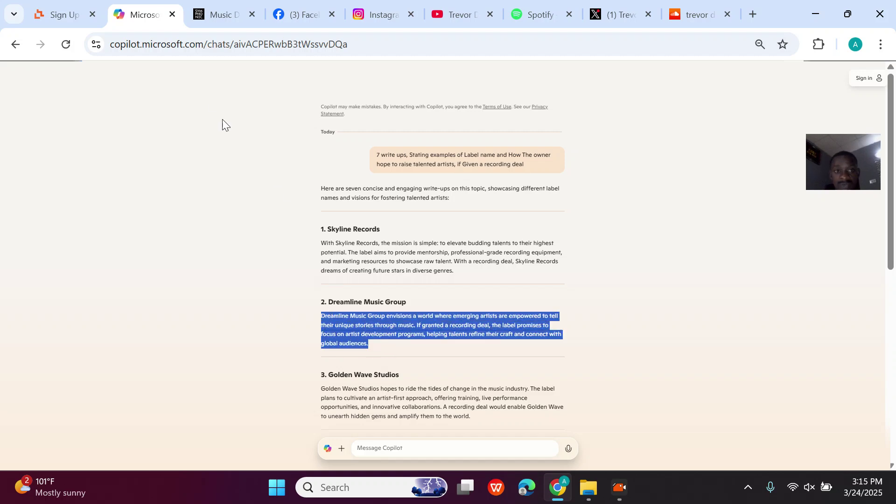
click(233, 8)
Paste the write-up into Notes and replace 'Dreamline Music Group' with 'Duu Inspire label'
click(58, 6)
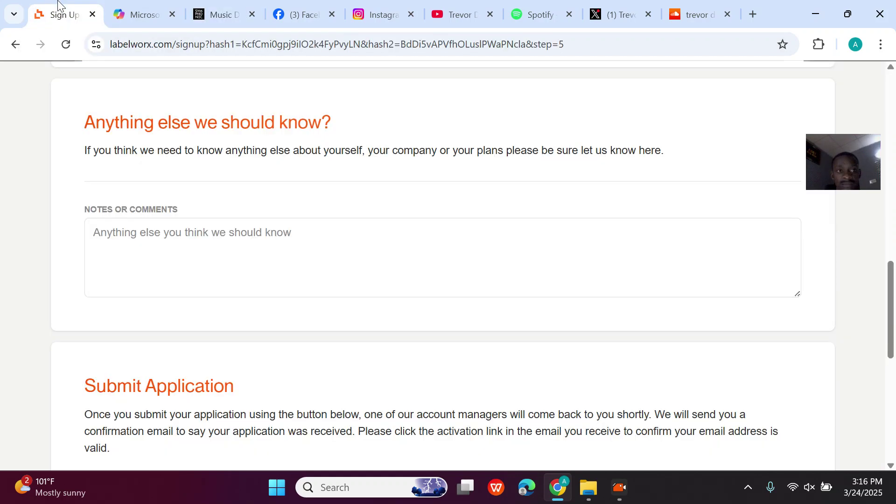
click(170, 262)
text(Dreamline Music Group envisions a world where emerging artists are empowered to tell their unique stories through music. If granted a recording deal, the label promises to focus on artist development programs, helping talents refine their craft and connect with global audiences.)
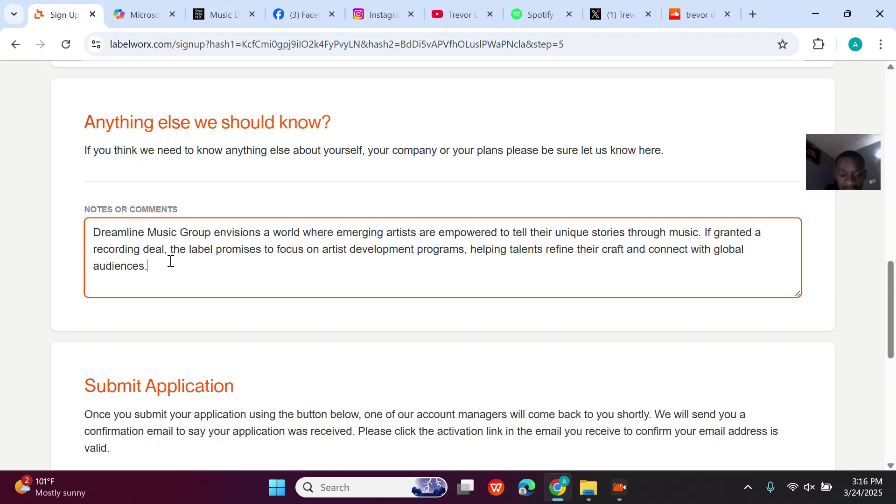
click(205, 232)
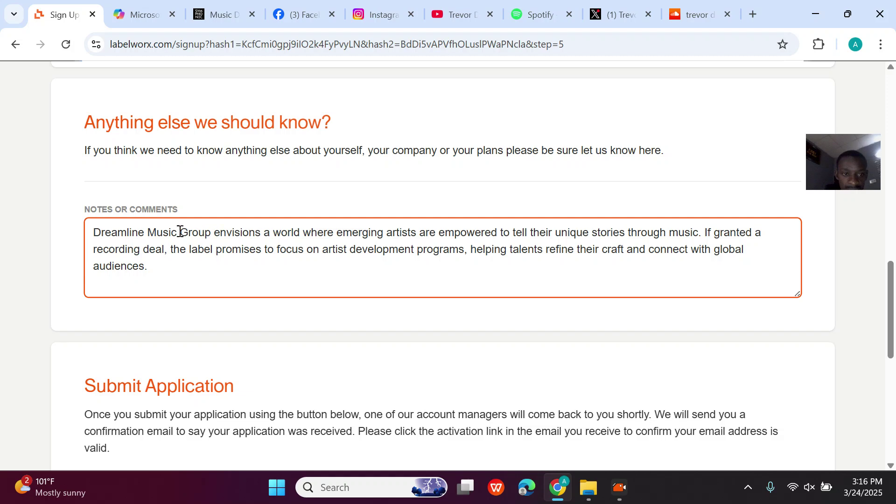
drag(211, 233, 85, 223)
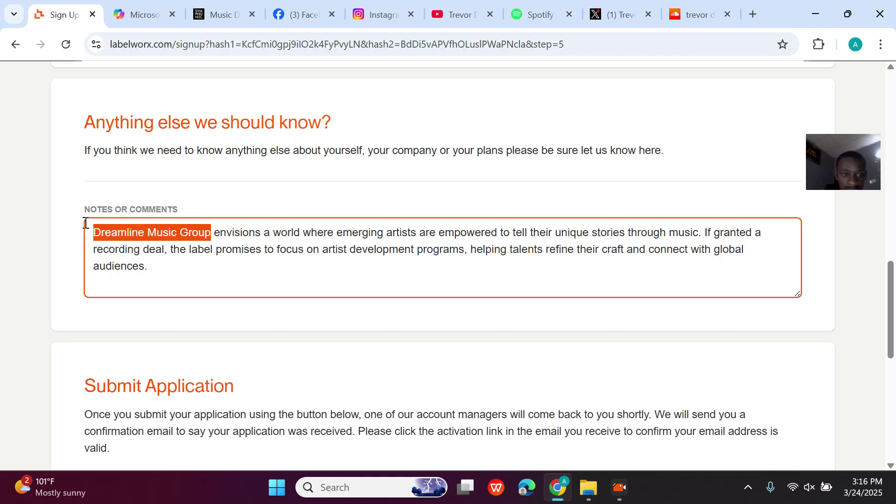
text(D)
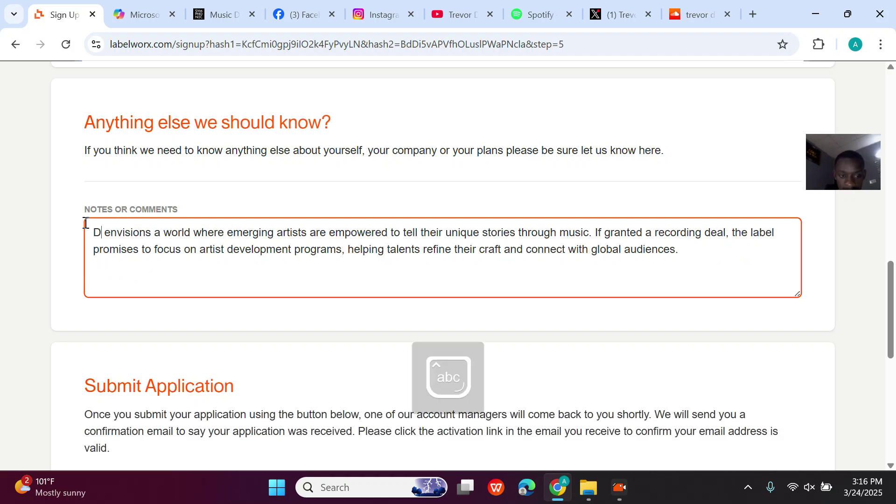
text(uu Inspi)
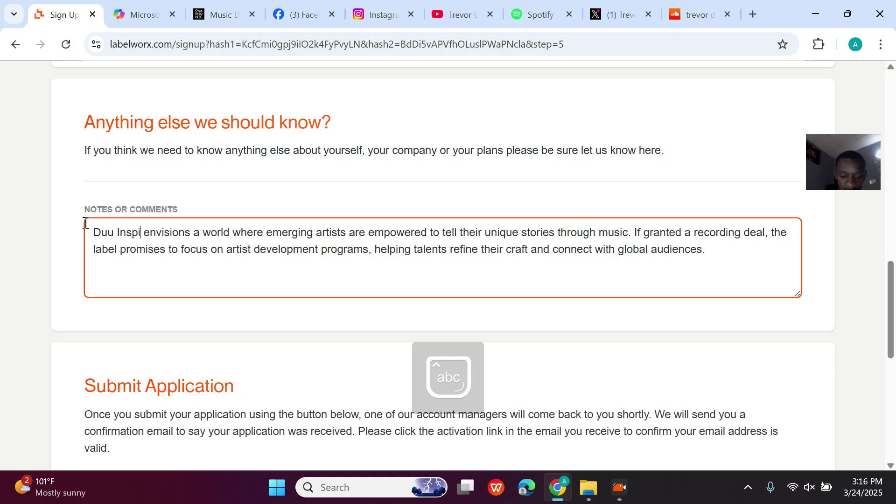
text(re label)
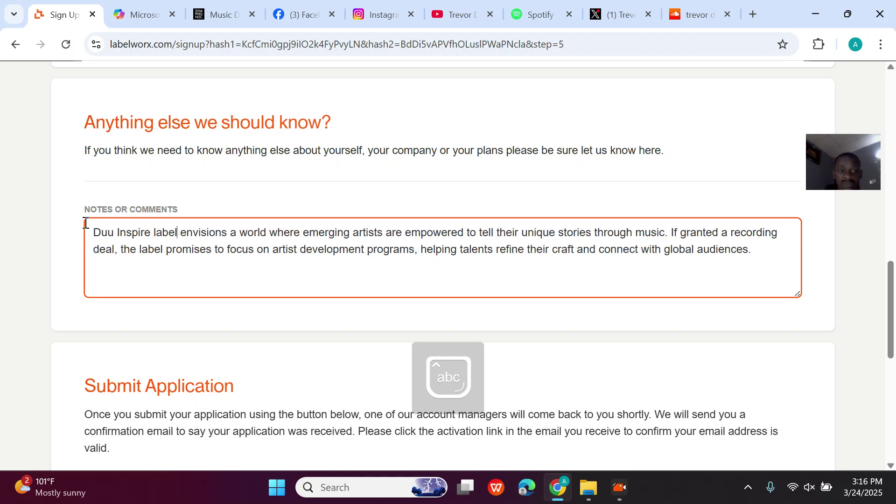
scroll(85, 224, down, 1)
scroll(85, 224, down, 2)
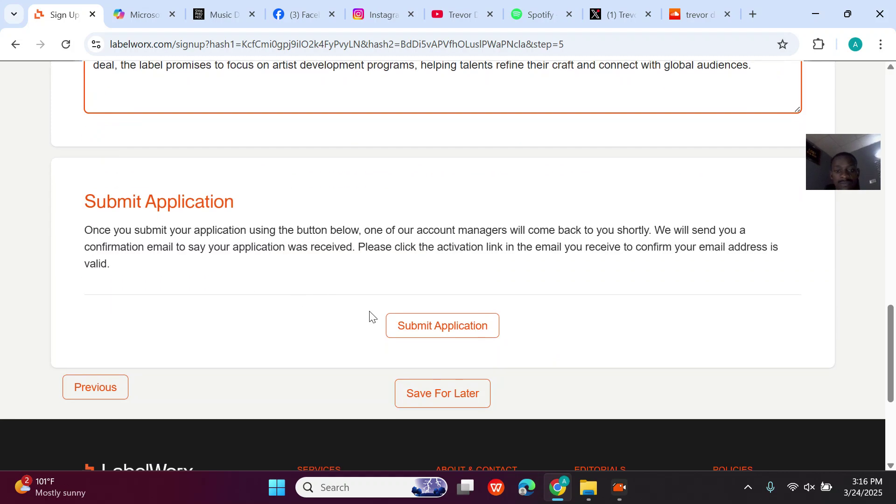
Submit the application with 'Recommended by another label' as the referral source
click(404, 324)
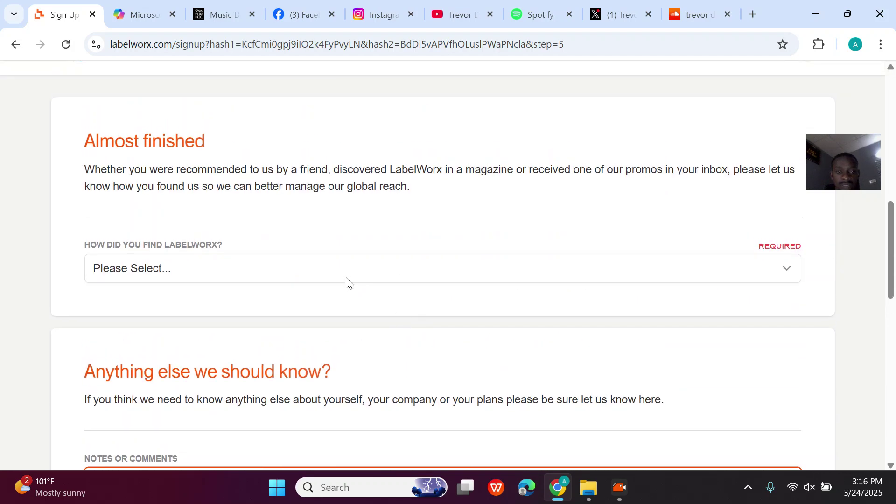
click(346, 280)
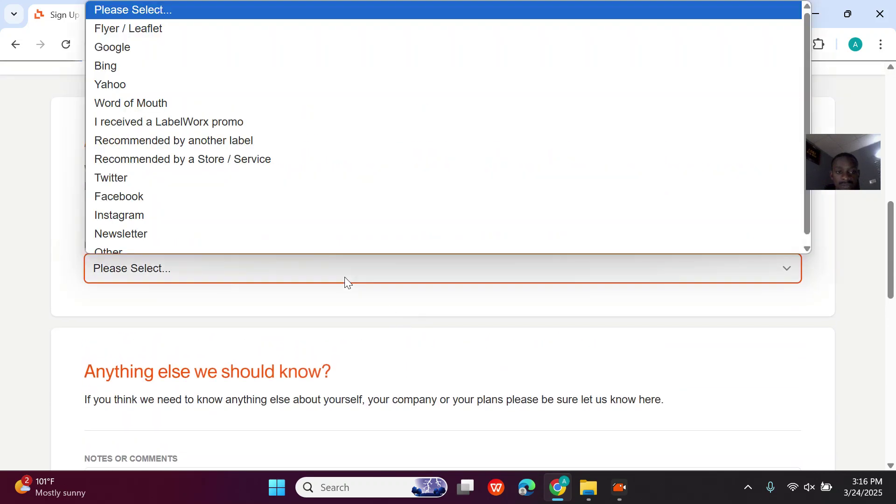
click(258, 133)
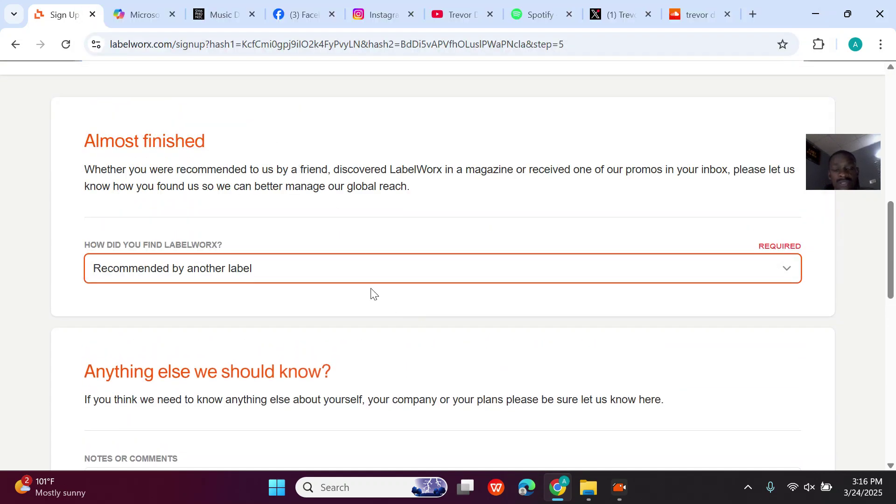
scroll(370, 294, down, 2)
scroll(371, 294, down, 4)
click(434, 326)
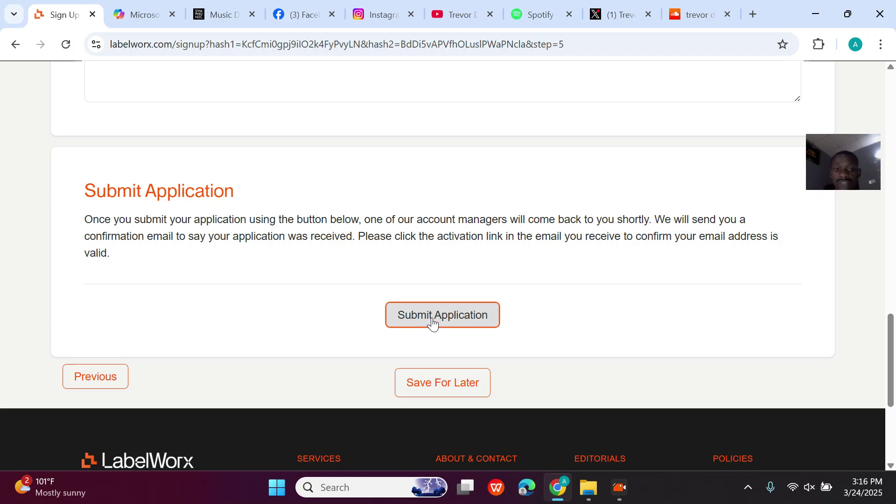
Retry submitting, then change the referral source from 'Recommended by another label' to Google
click(432, 321)
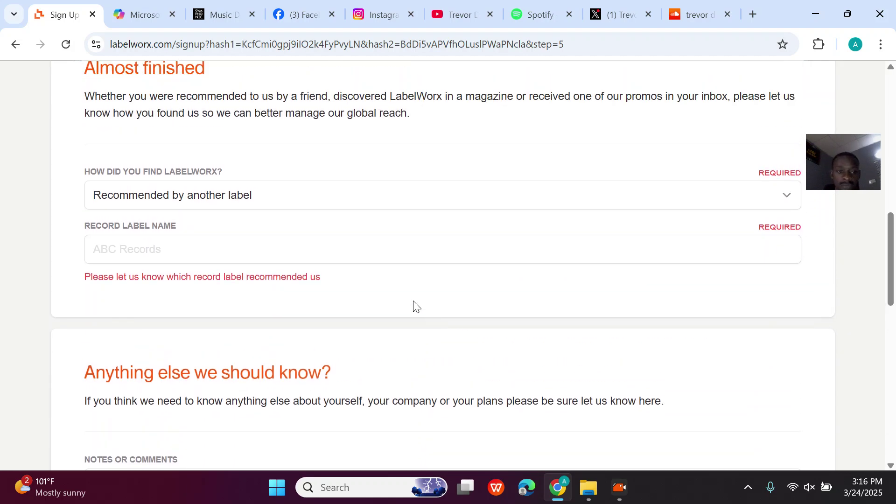
click(306, 254)
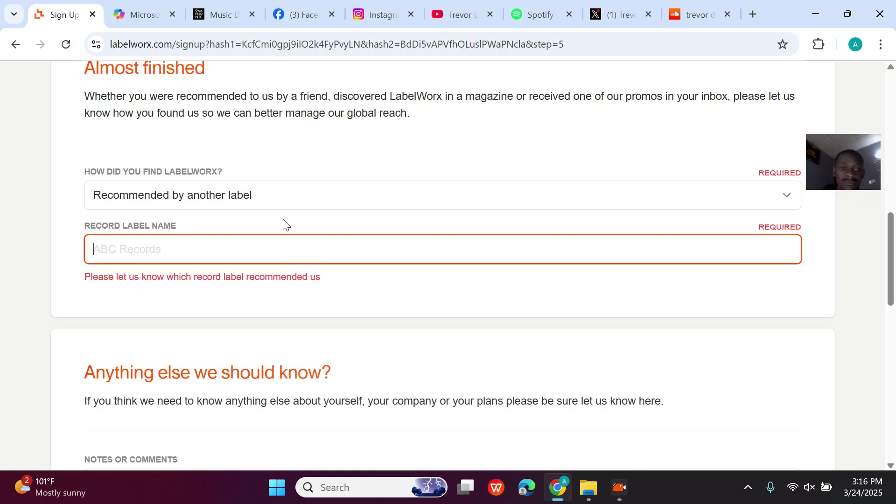
click(266, 198)
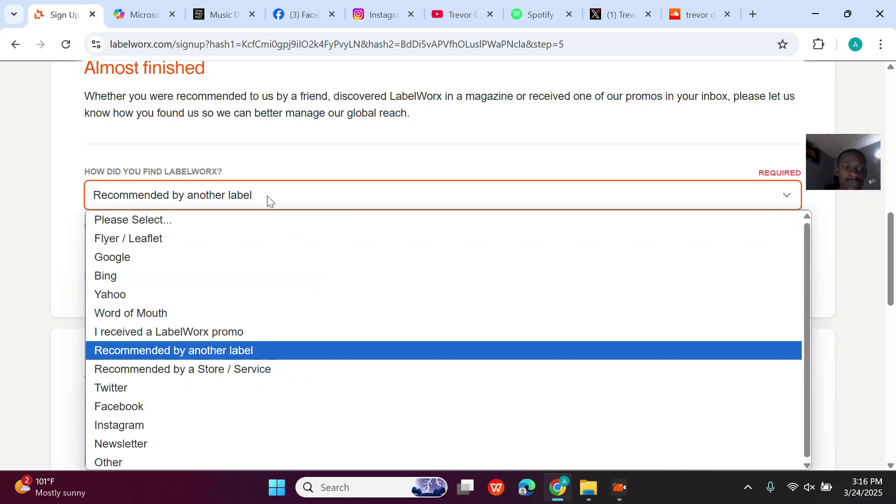
click(177, 259)
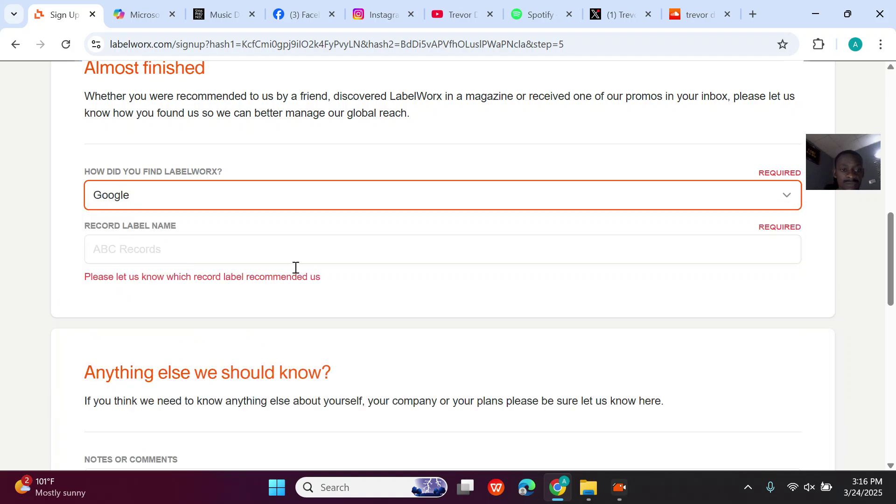
scroll(246, 264, down, 5)
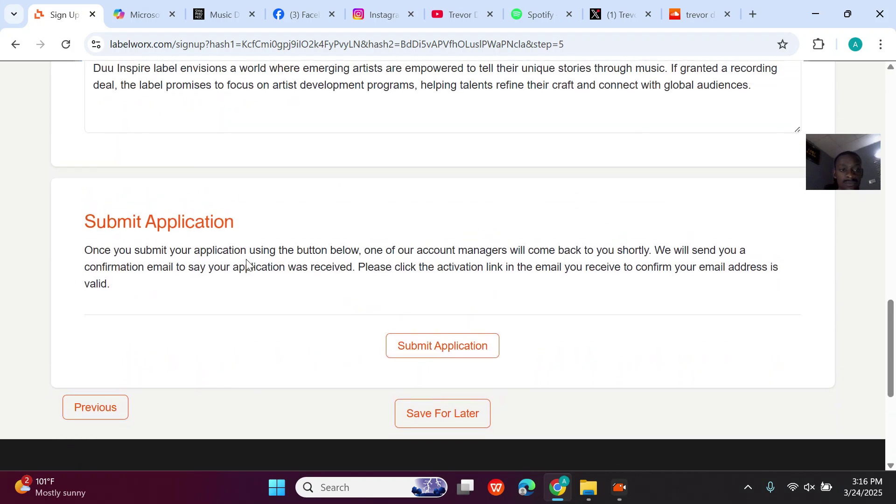
scroll(245, 264, down, 3)
click(401, 153)
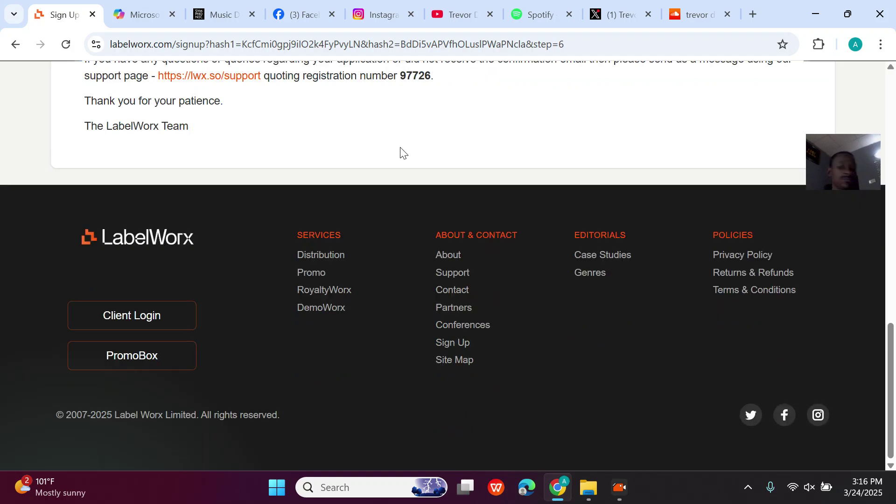
scroll(400, 153, up, 3)
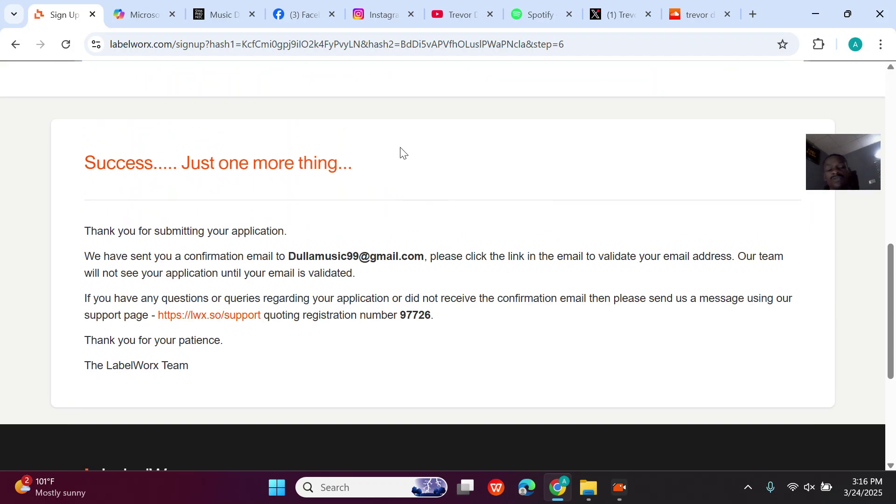